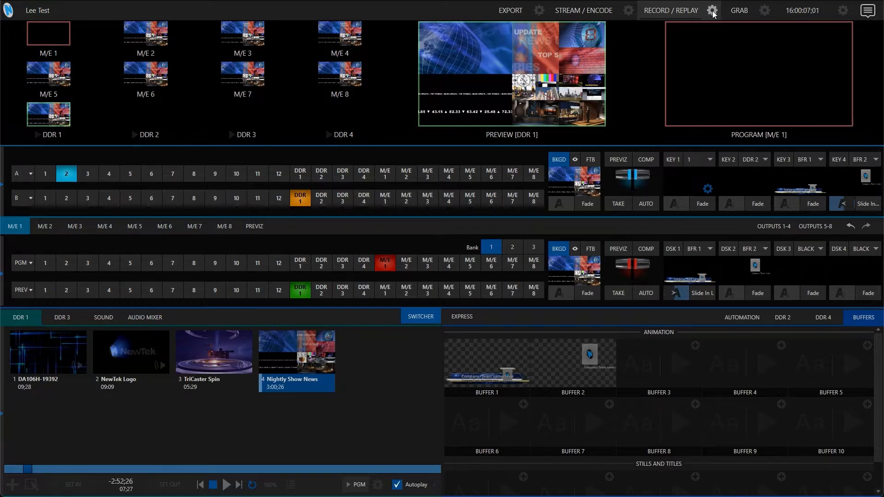
# Open the record output configuration and review which mixes are enabled for recording.
pyautogui.click(712, 12)
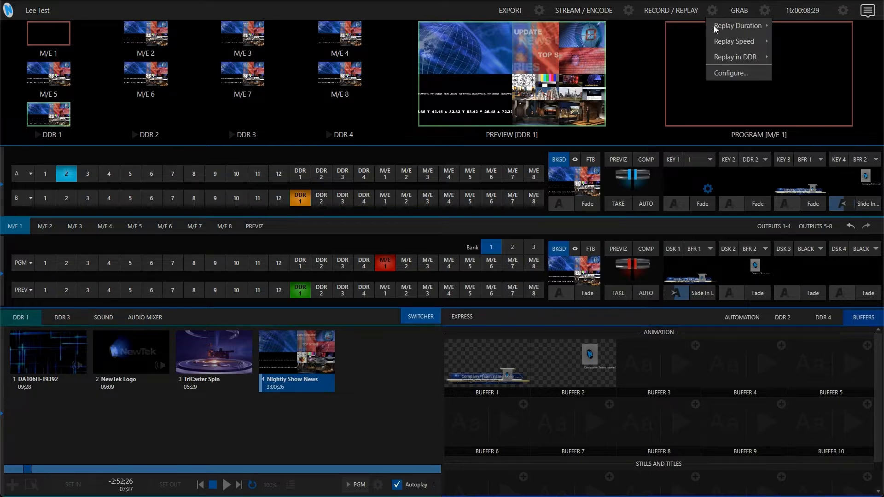
pyautogui.click(721, 73)
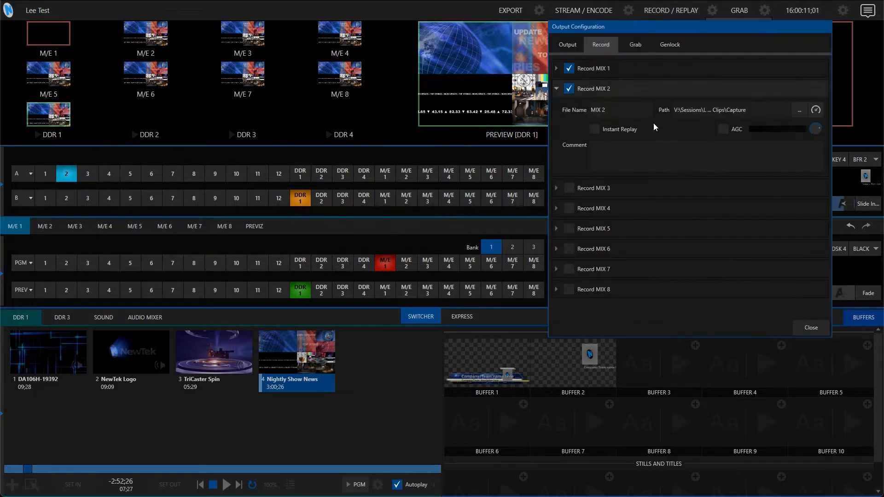
pyautogui.click(712, 12)
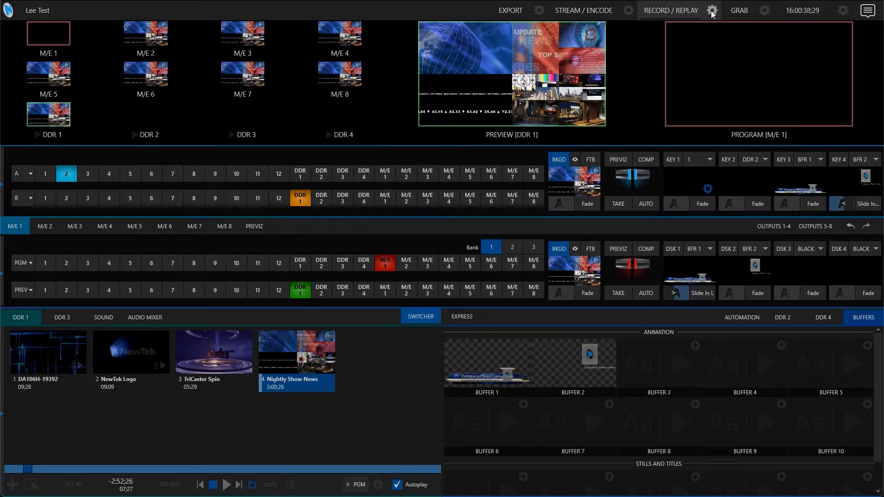
pyautogui.click(713, 11)
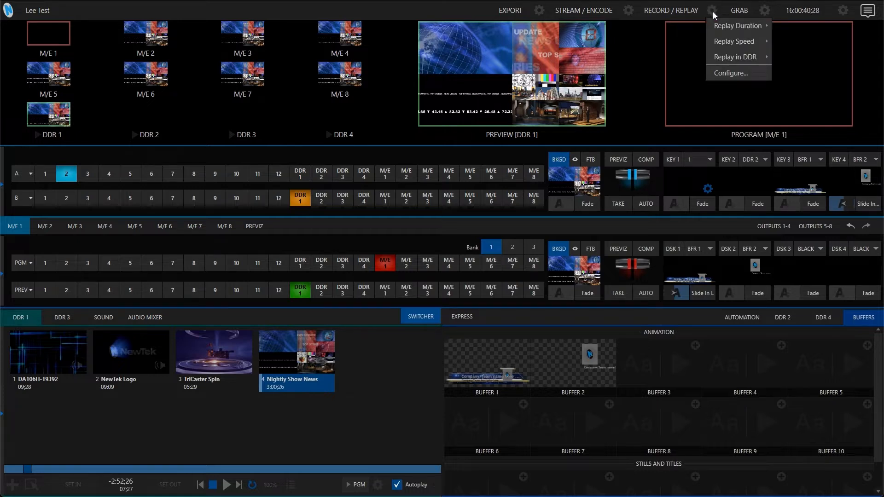
pyautogui.click(736, 73)
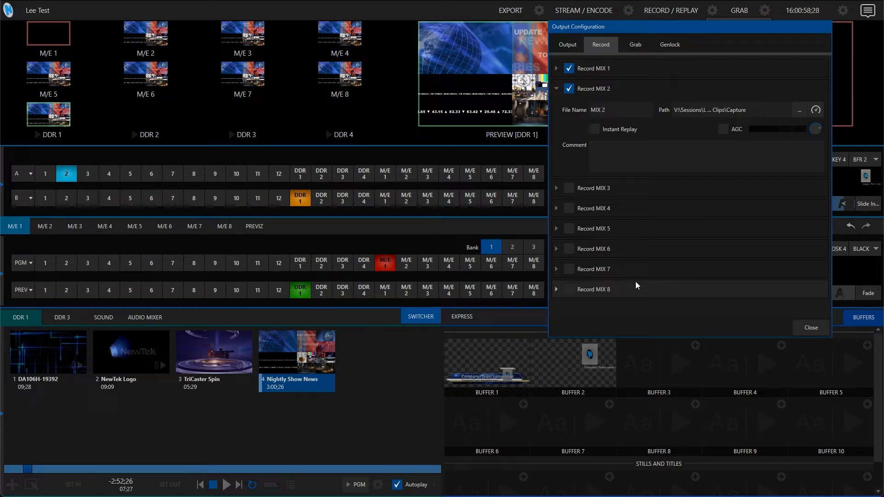
pyautogui.click(570, 46)
pyautogui.click(606, 46)
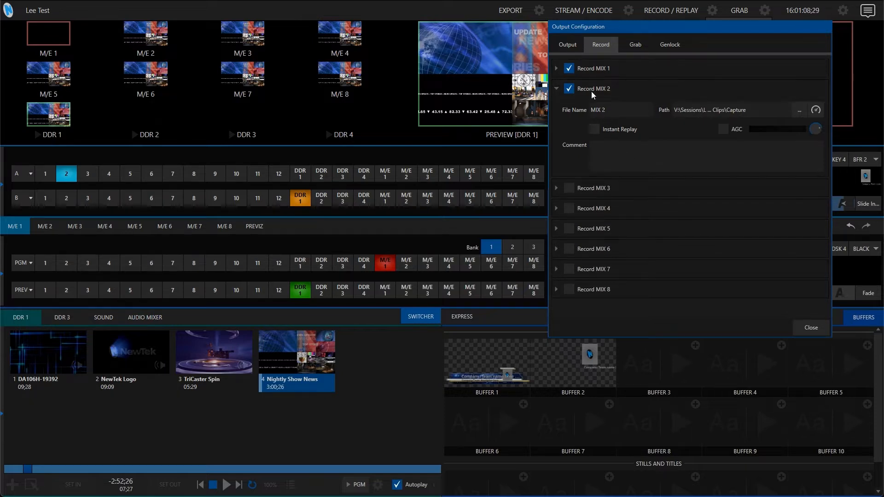
# Review the mix output assignments and the available format options for MIX 1.
pyautogui.click(567, 48)
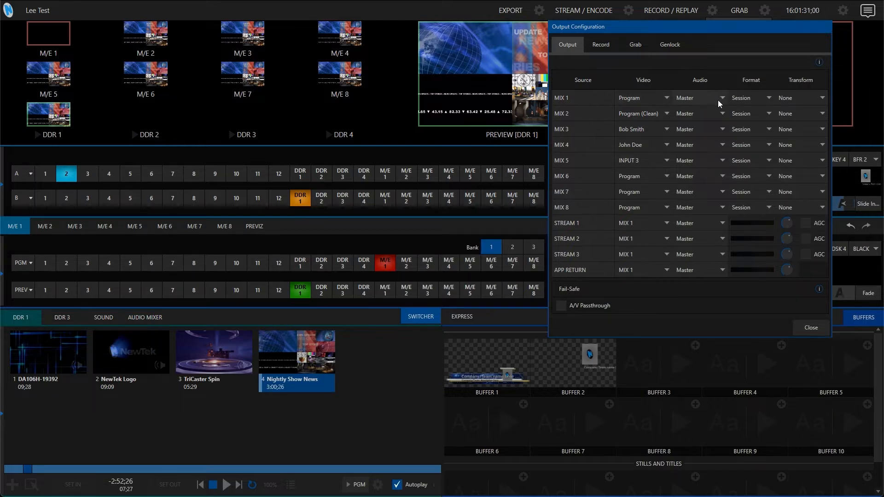
pyautogui.click(769, 99)
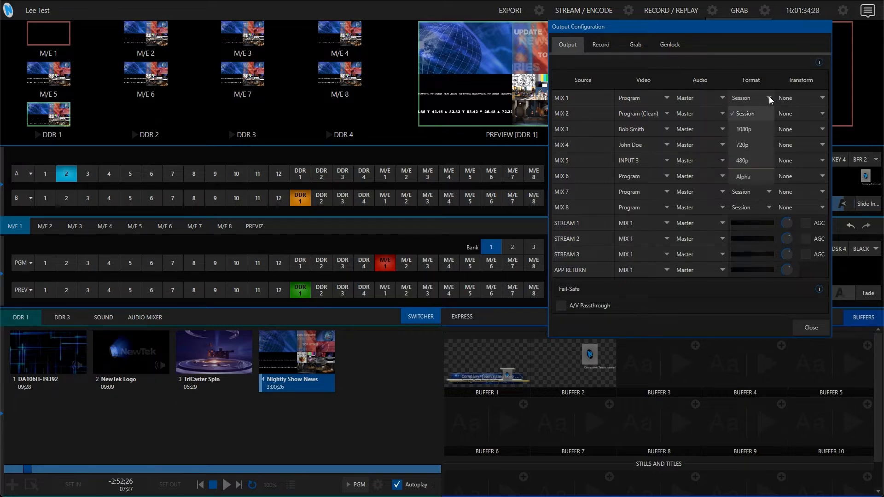
pyautogui.click(770, 99)
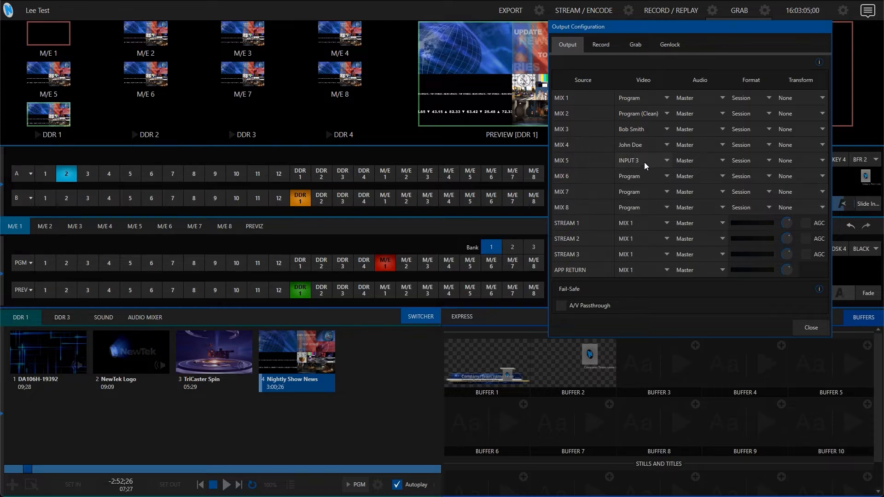
# Compare the recording settings of MIX 1 and MIX 2, including their file names and capture paths.
pyautogui.click(603, 44)
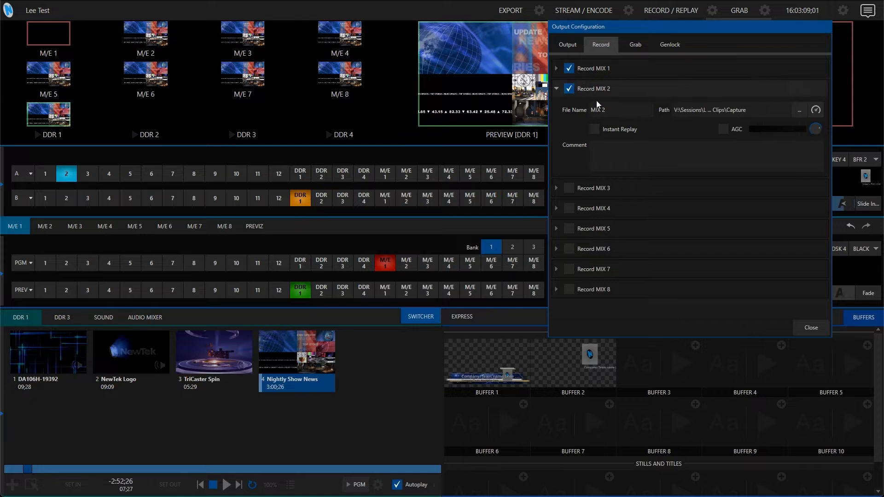
pyautogui.click(568, 45)
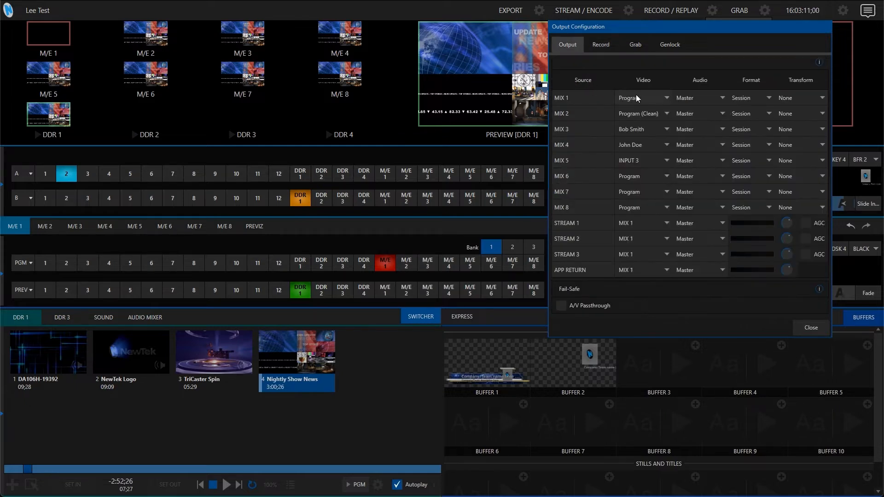
pyautogui.click(604, 44)
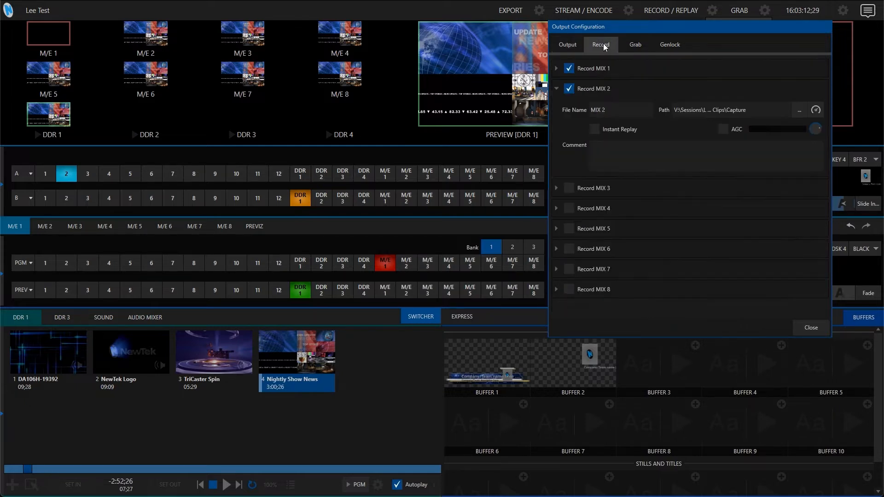
pyautogui.click(562, 69)
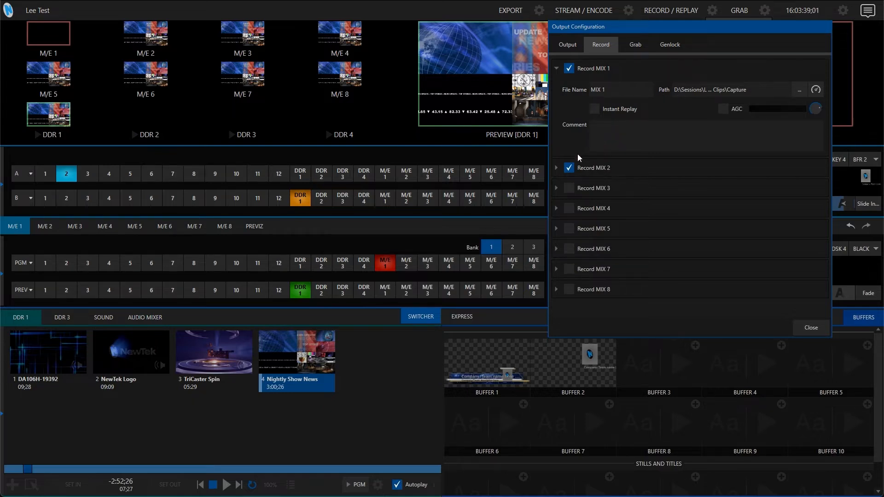
pyautogui.click(562, 168)
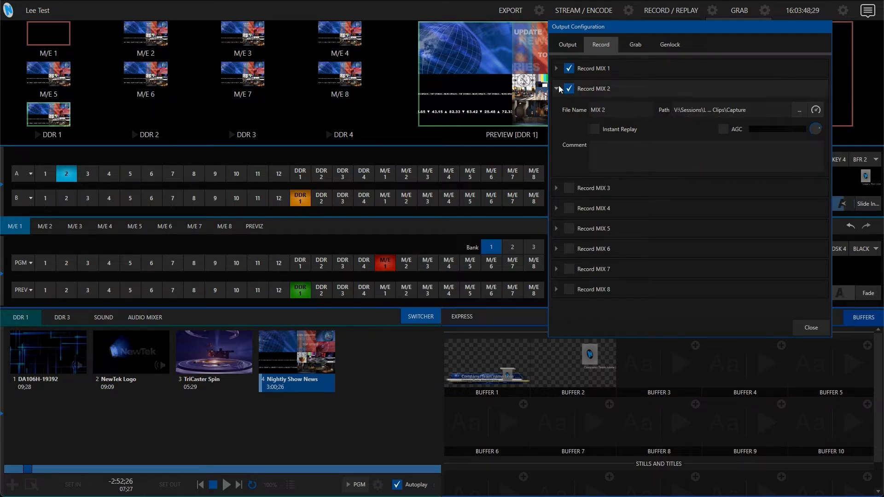
pyautogui.click(557, 69)
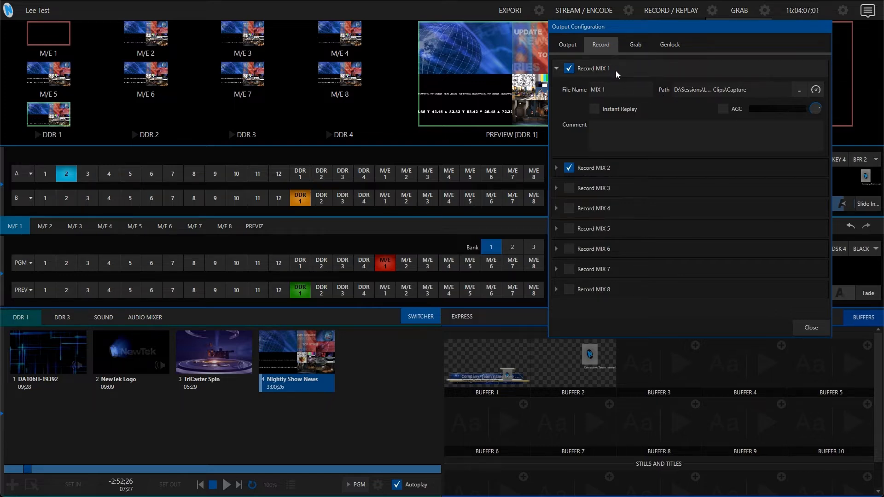
pyautogui.click(556, 167)
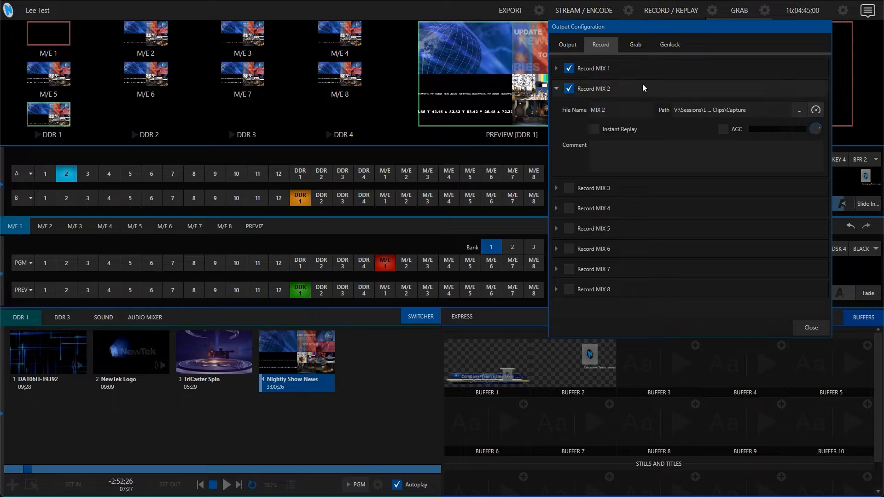
pyautogui.click(557, 68)
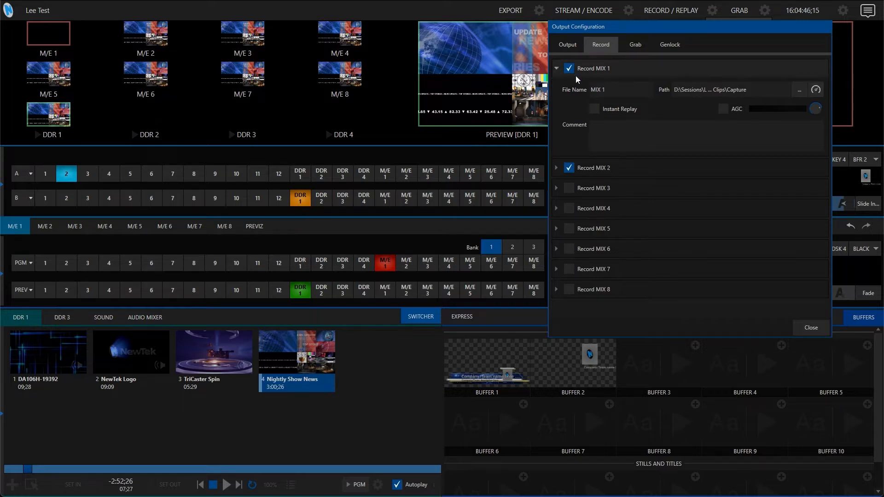
# Check the D:\ drive's recording capacity in the Drive Speed Test for 4Kp60 and 1080p60.
pyautogui.click(816, 91)
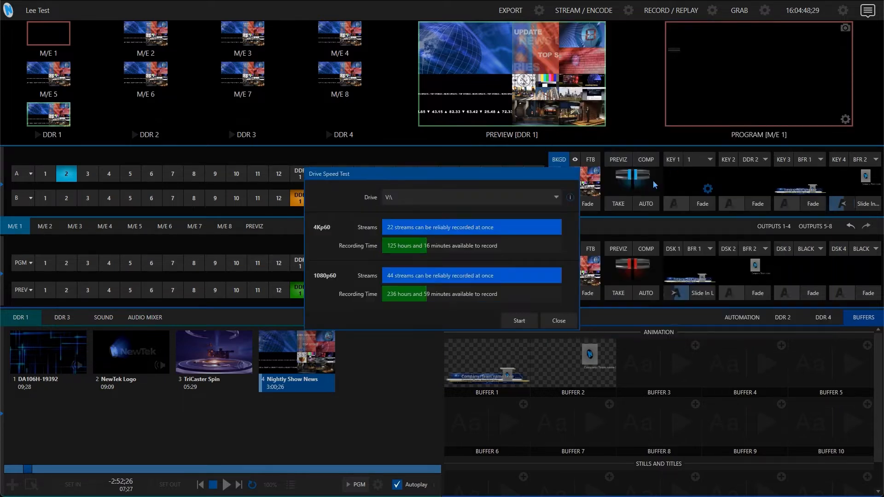
pyautogui.click(400, 199)
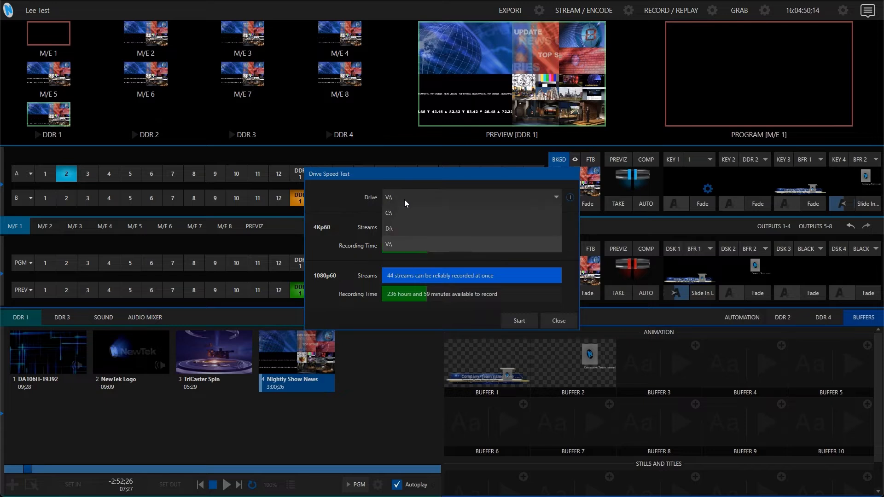
pyautogui.click(394, 226)
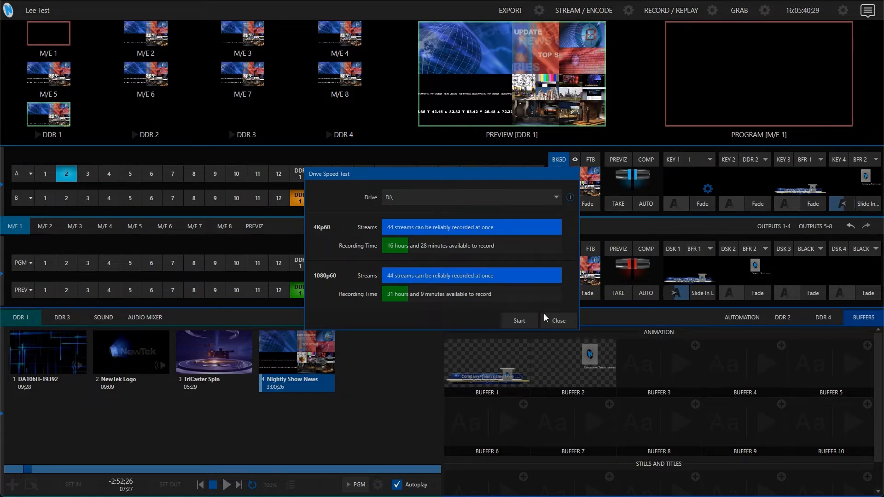
pyautogui.click(557, 320)
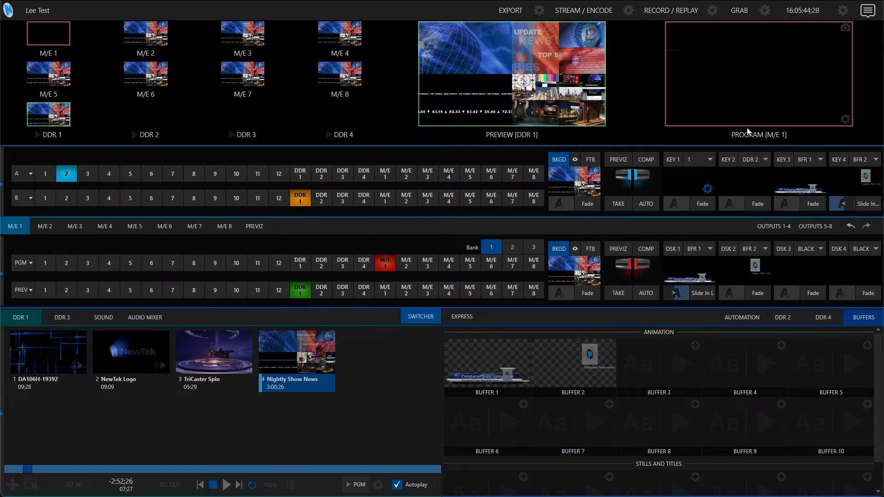
# Examine the available video sources for the STREAM 3 output in the output configuration.
pyautogui.click(712, 11)
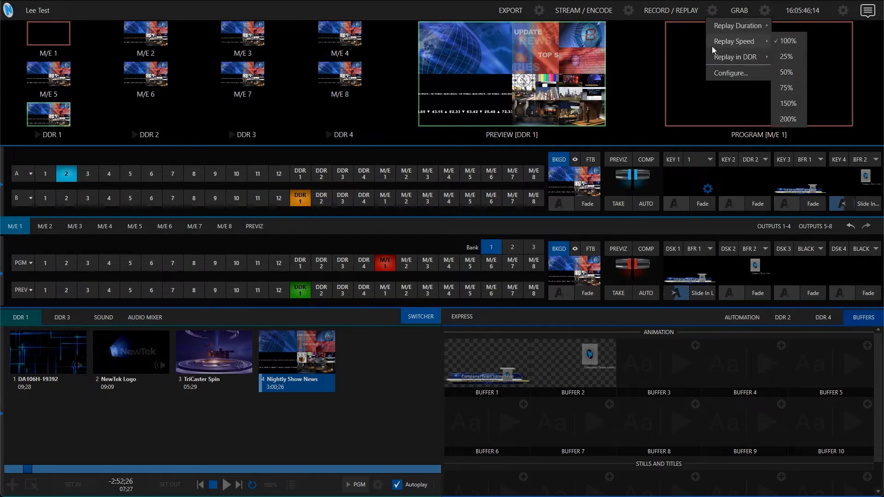
pyautogui.click(724, 73)
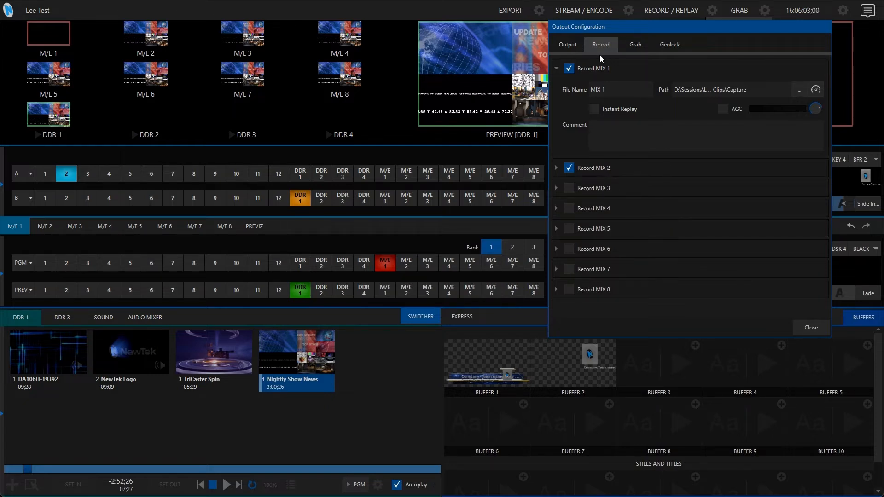
pyautogui.click(568, 45)
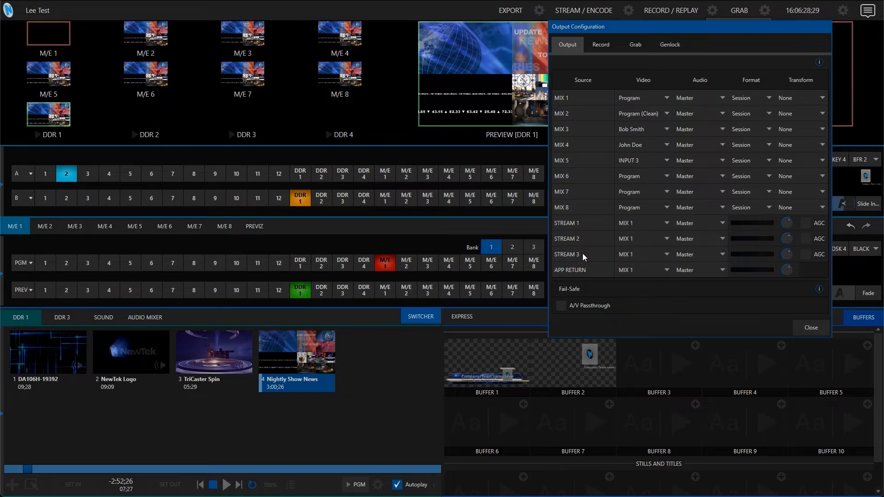
pyautogui.click(669, 252)
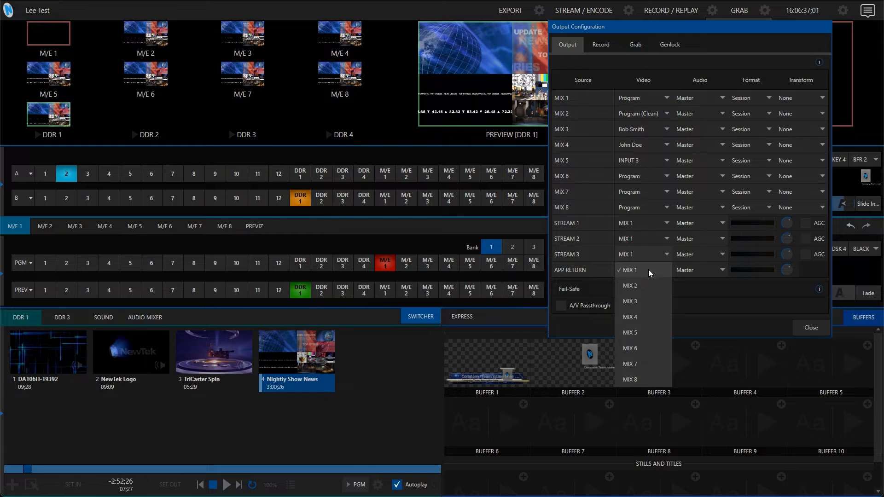
pyautogui.click(589, 256)
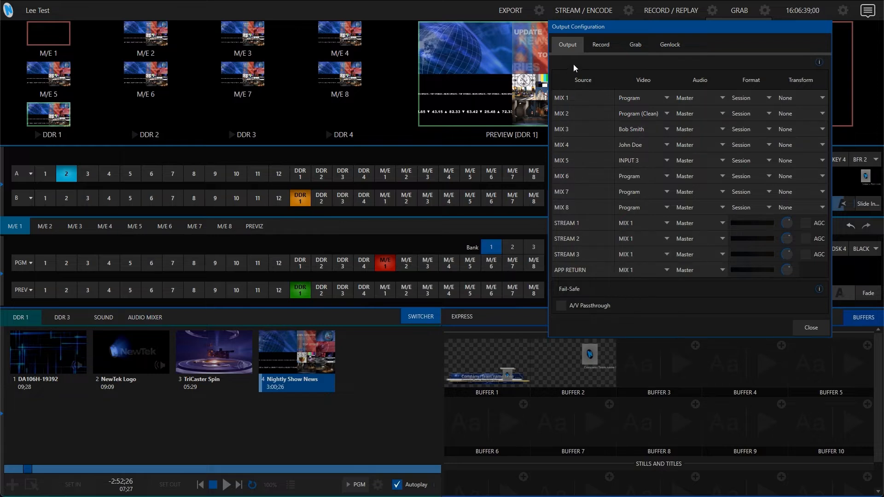
pyautogui.click(810, 328)
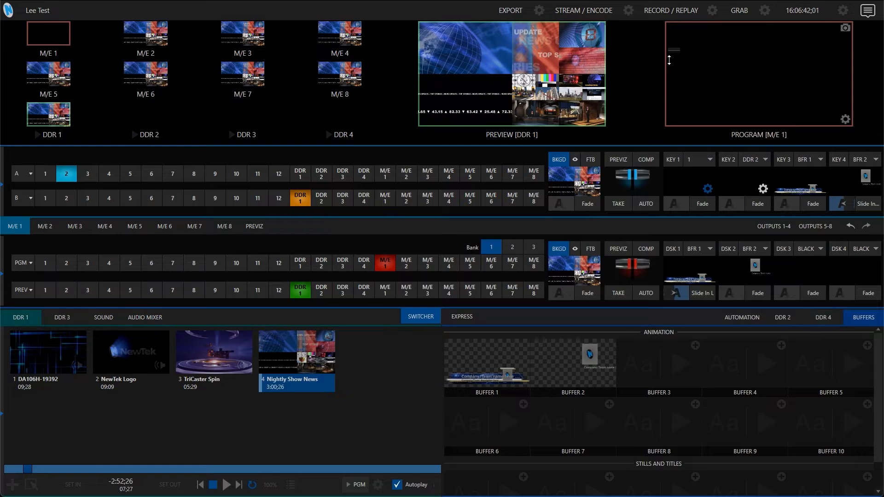
# Review the file name and destination settings of the existing AwardsShowPGM File Capture preset.
pyautogui.click(629, 10)
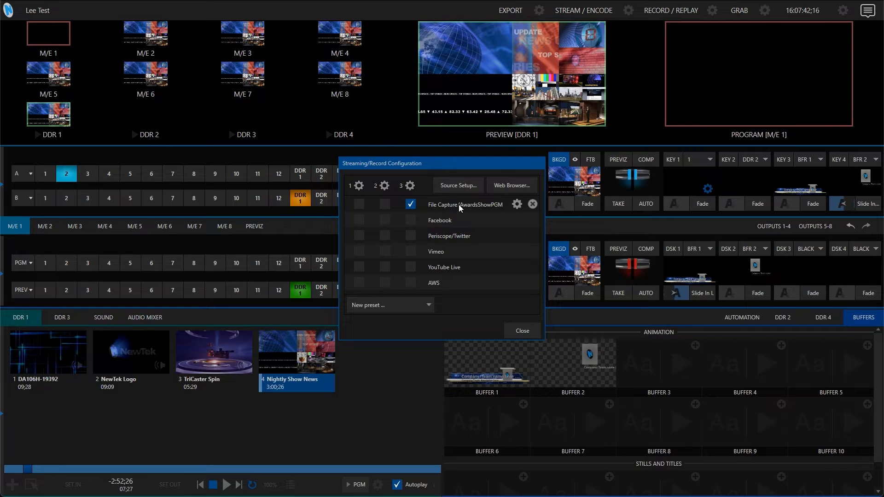
pyautogui.click(517, 204)
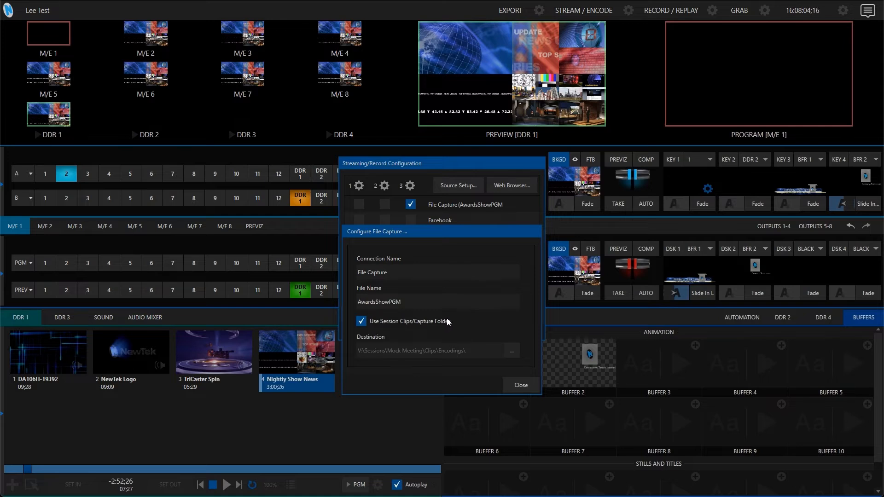
pyautogui.click(525, 384)
pyautogui.click(516, 330)
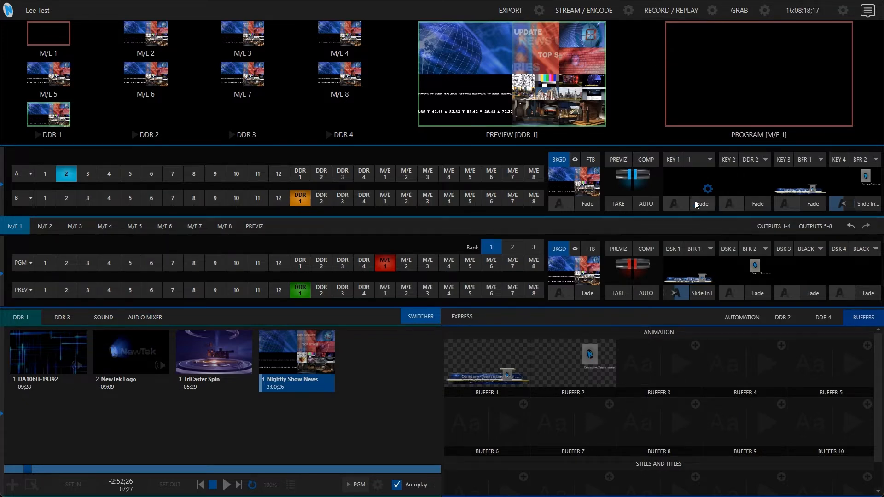
# Add a new File Capture preset to the streaming configuration, keeping the default file name VideoFile and destination.
pyautogui.moveTo(680, 73)
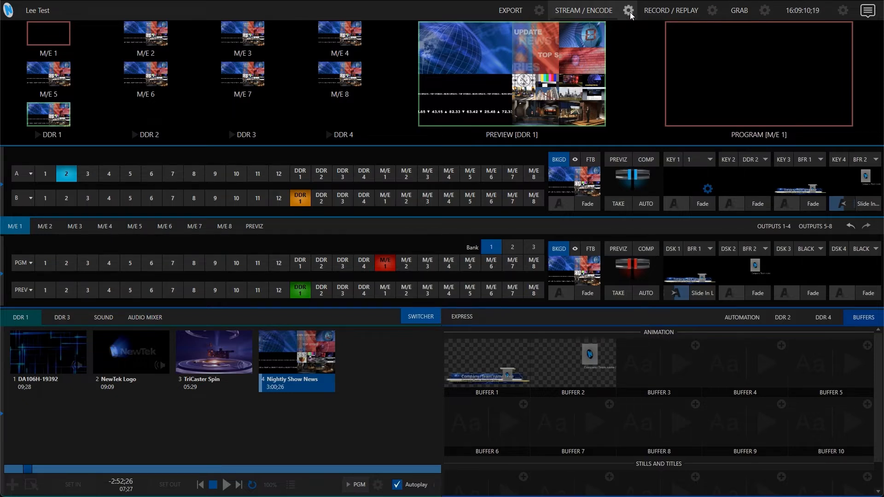
pyautogui.click(629, 12)
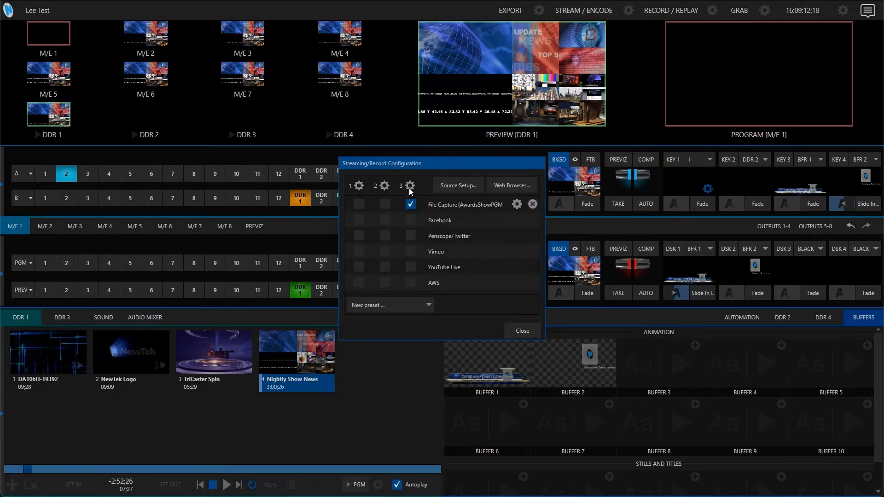
pyautogui.click(426, 306)
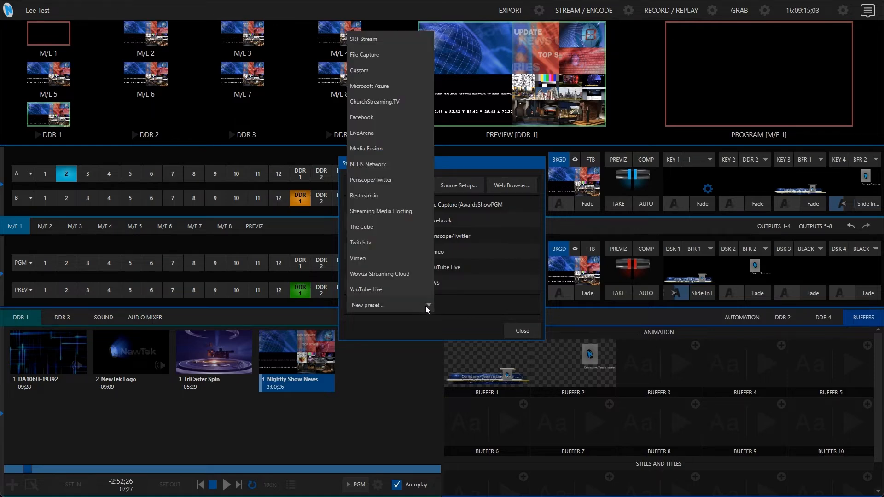
pyautogui.click(374, 54)
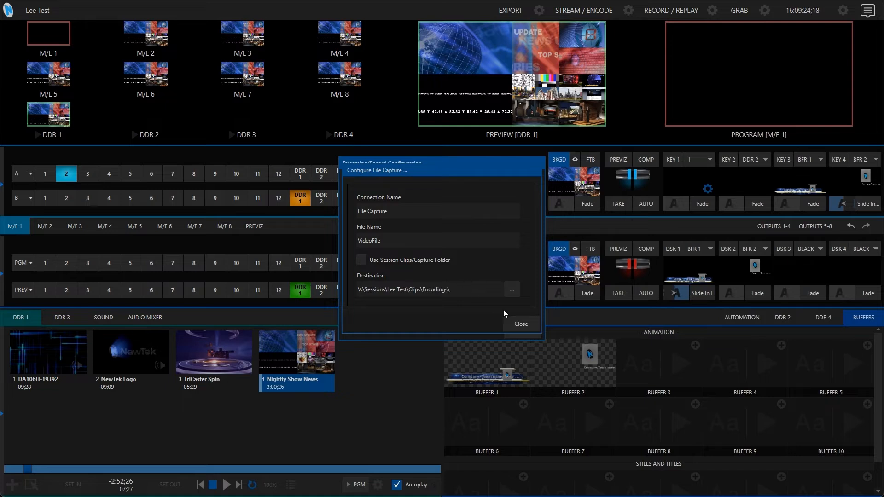
pyautogui.click(519, 324)
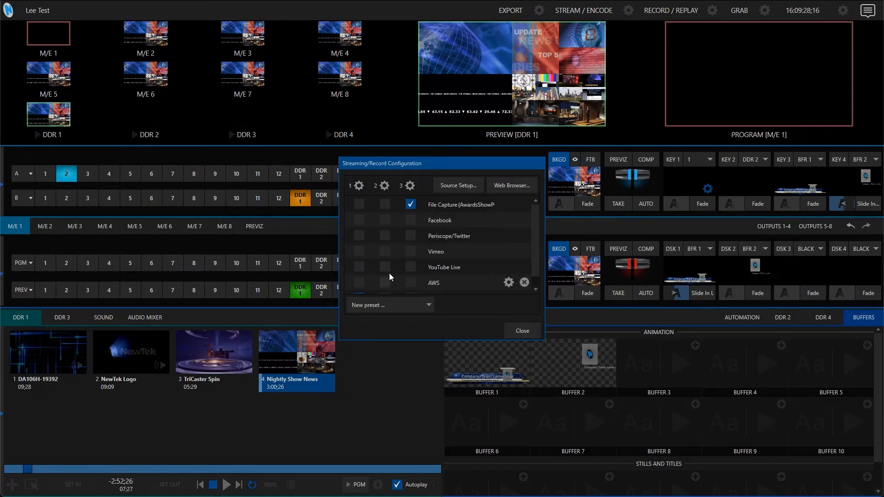
# Unassign the VideoFile File Capture preset from encoder 1, keep the AwardsShowPGM preset on encoder 3, and close the streaming configuration.
pyautogui.scroll(-1, 388, 273)
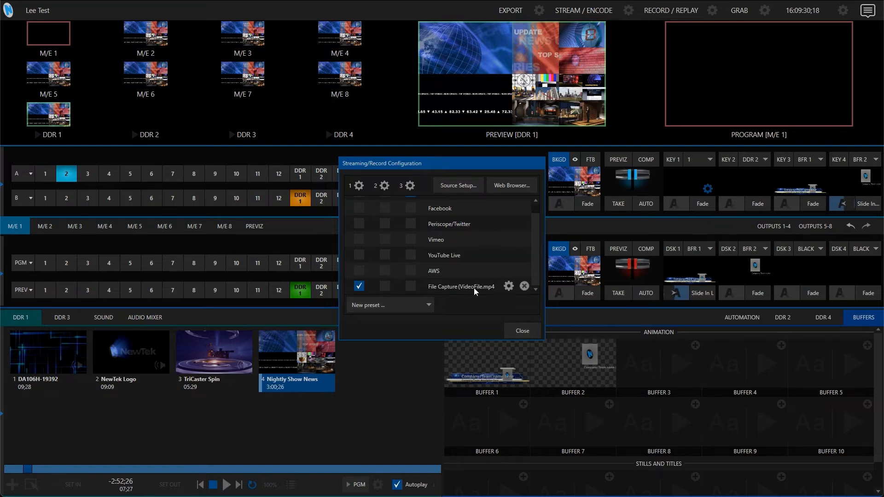
pyautogui.click(359, 286)
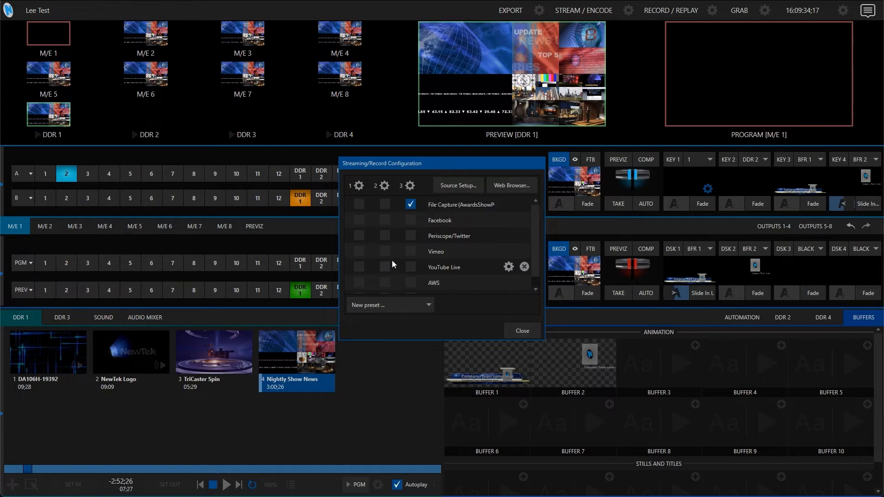
pyautogui.click(410, 204)
pyautogui.click(410, 203)
pyautogui.click(518, 332)
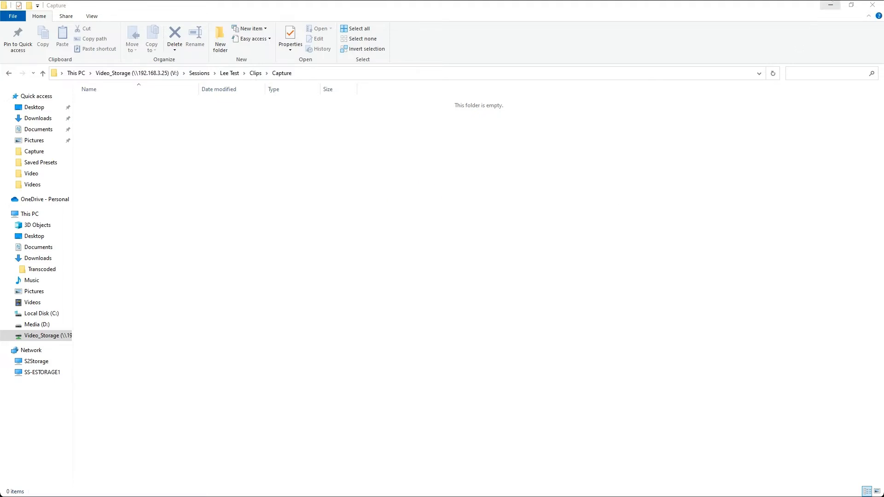
# Return to the TriCaster interface and review which MIX outputs are enabled for recording in the Output Configuration.
pyautogui.click(831, 5)
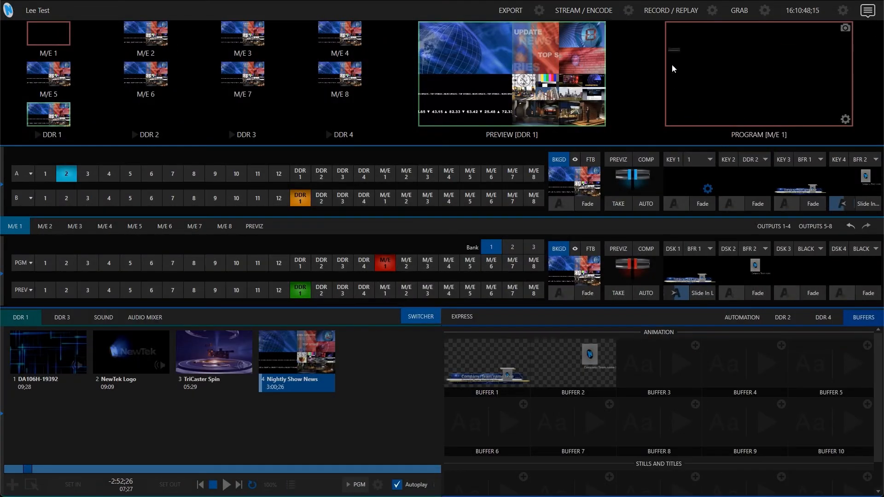
pyautogui.click(712, 11)
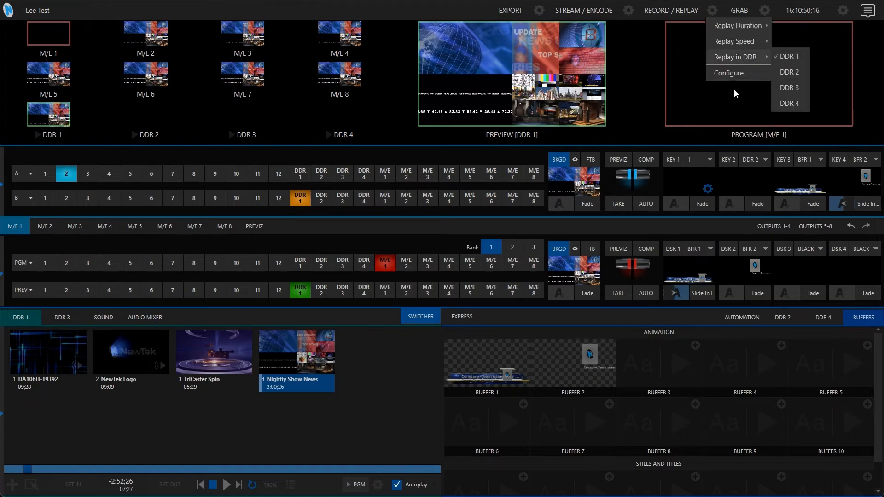
pyautogui.click(730, 73)
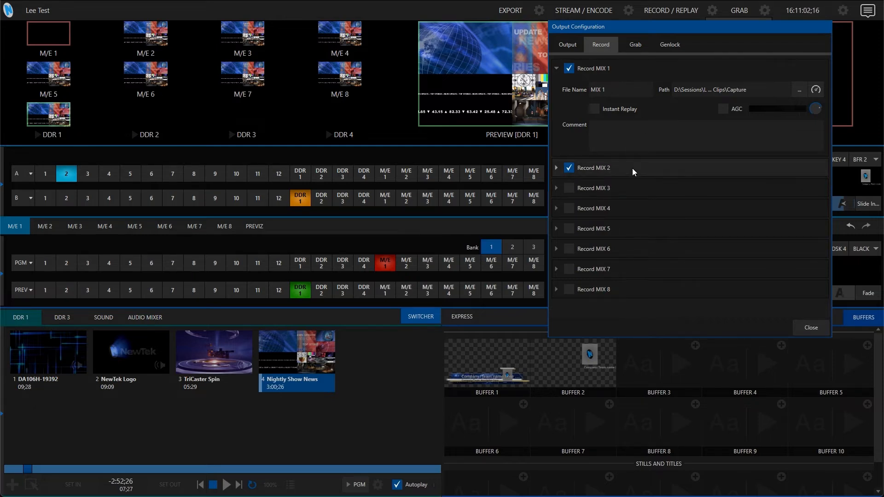
pyautogui.click(812, 328)
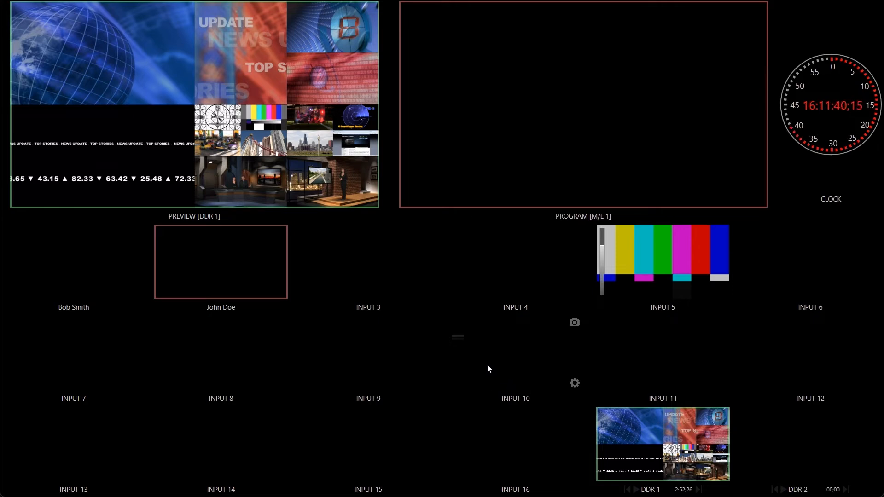
# Examine the Source, Pan and Scan, Image and Automation settings in the configuration of input 1.
pyautogui.click(132, 293)
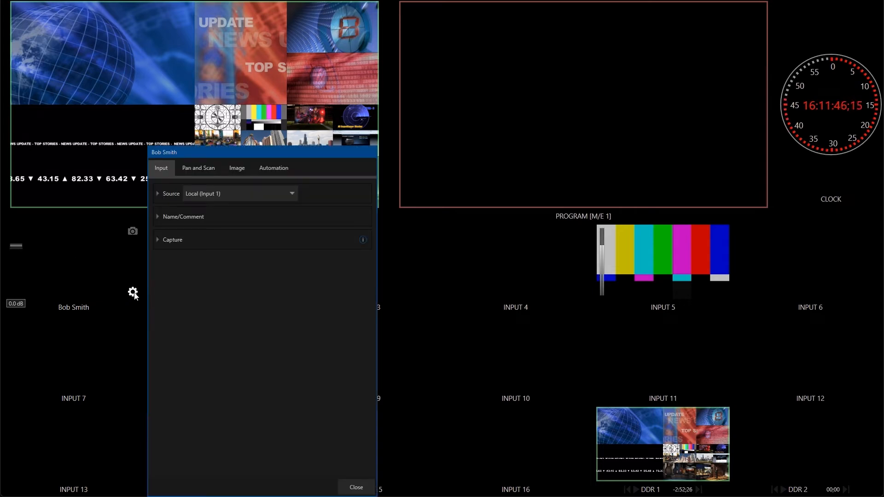
pyautogui.click(158, 193)
pyautogui.click(158, 193)
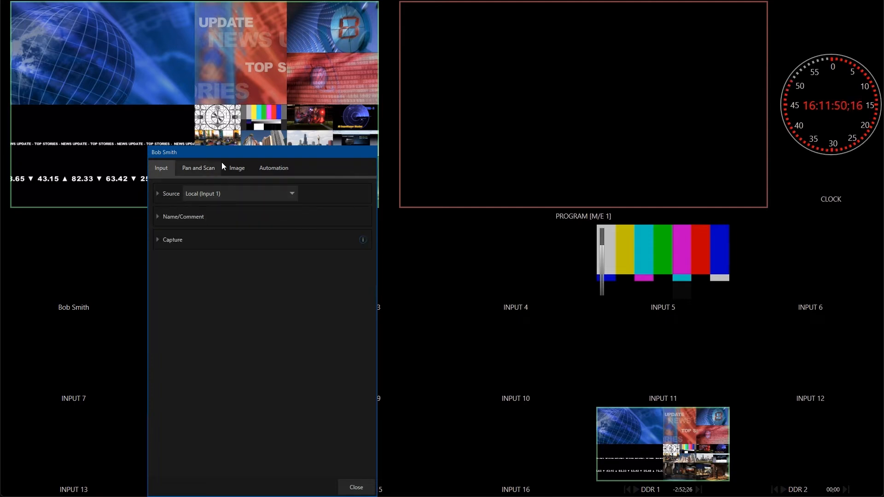
pyautogui.click(214, 167)
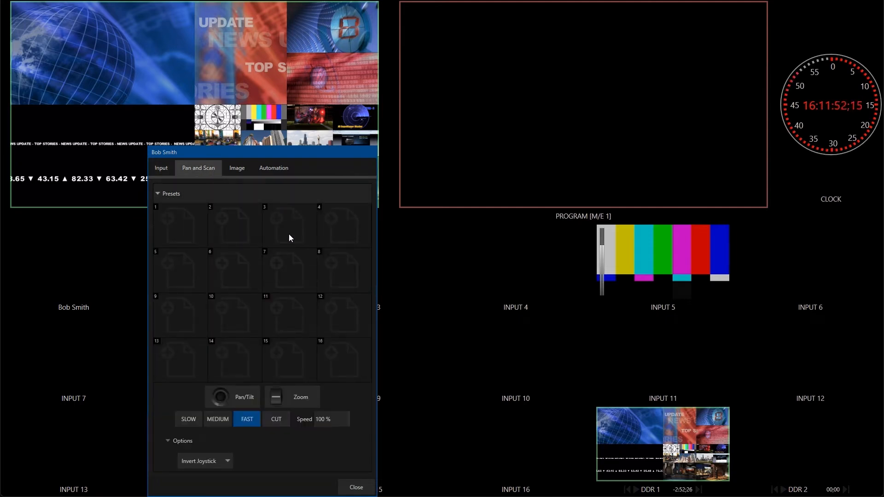
pyautogui.click(238, 168)
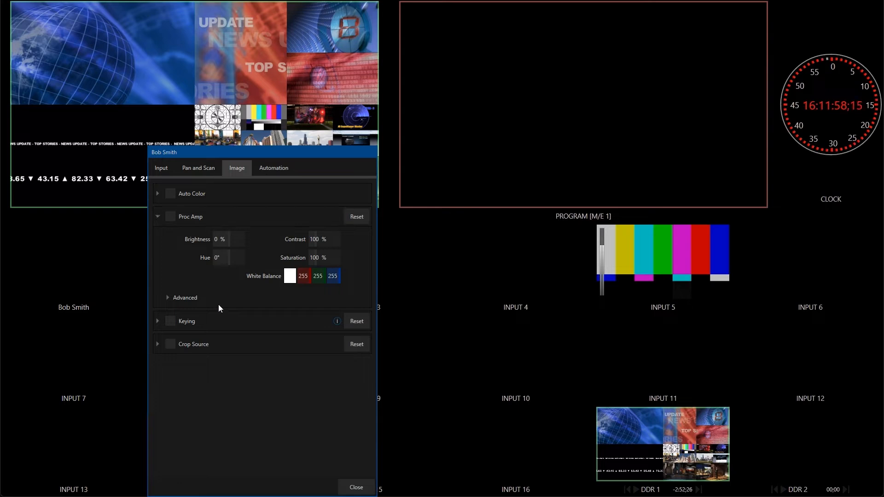
pyautogui.click(270, 168)
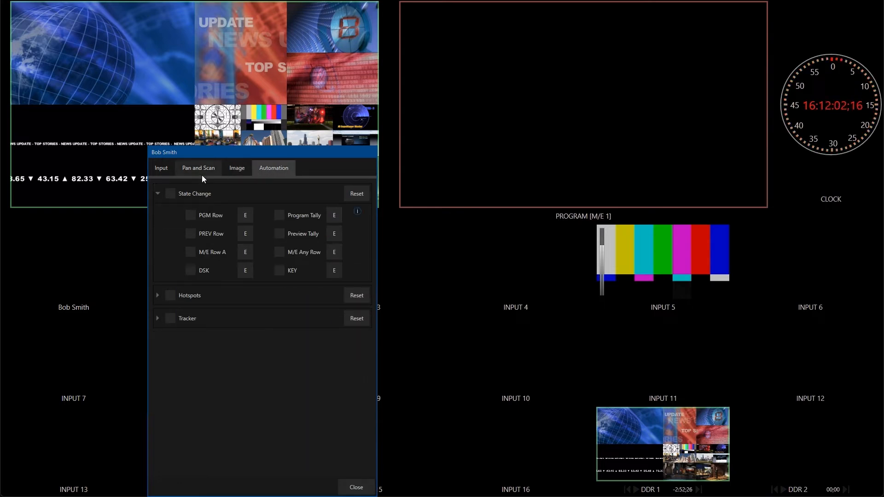
pyautogui.click(162, 169)
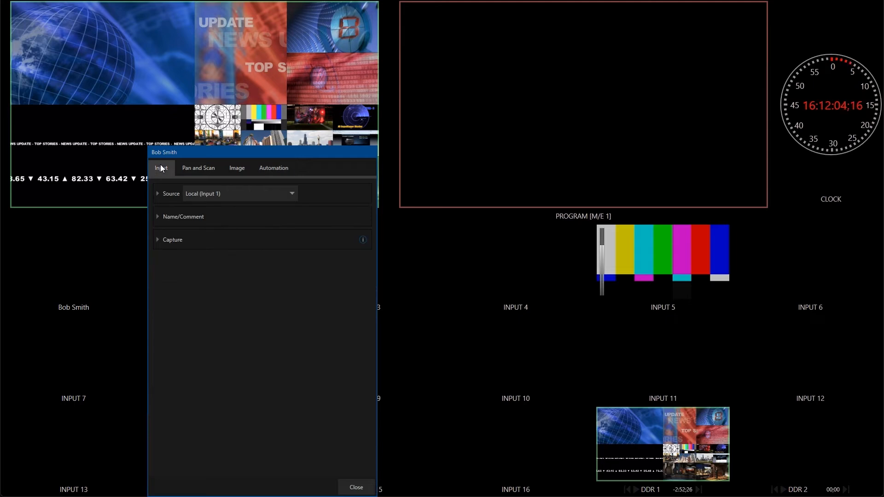
# Enable recording in the capture settings of input 1, keeping its file name and D: drive path.
pyautogui.click(157, 240)
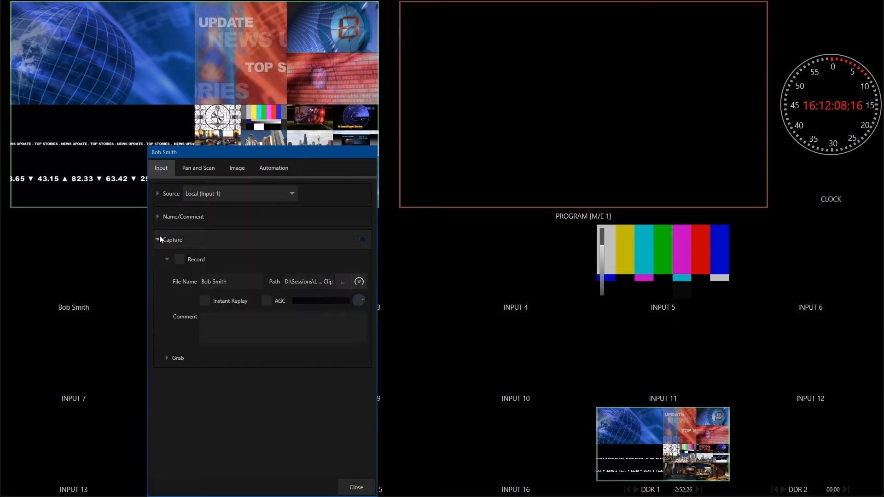
pyautogui.click(180, 259)
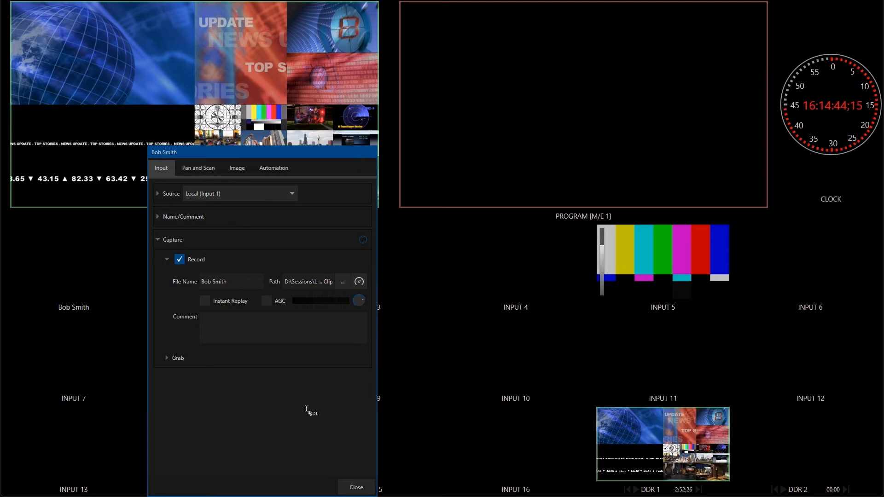
pyautogui.click(355, 487)
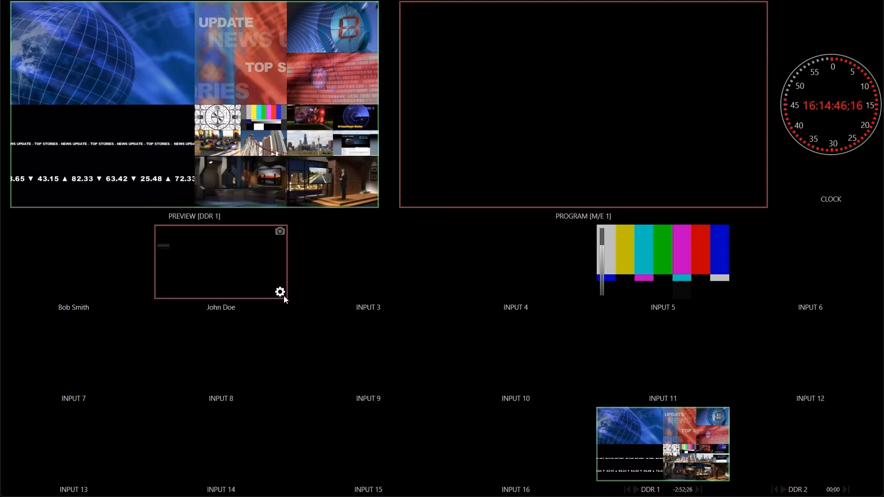
# Enable recording in the capture settings of input 2, keeping its file name and V: drive path.
pyautogui.click(280, 293)
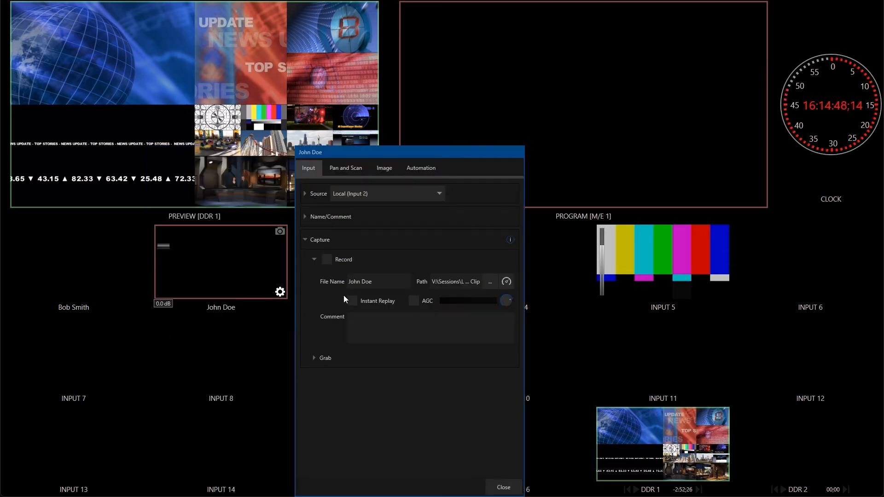
pyautogui.click(327, 259)
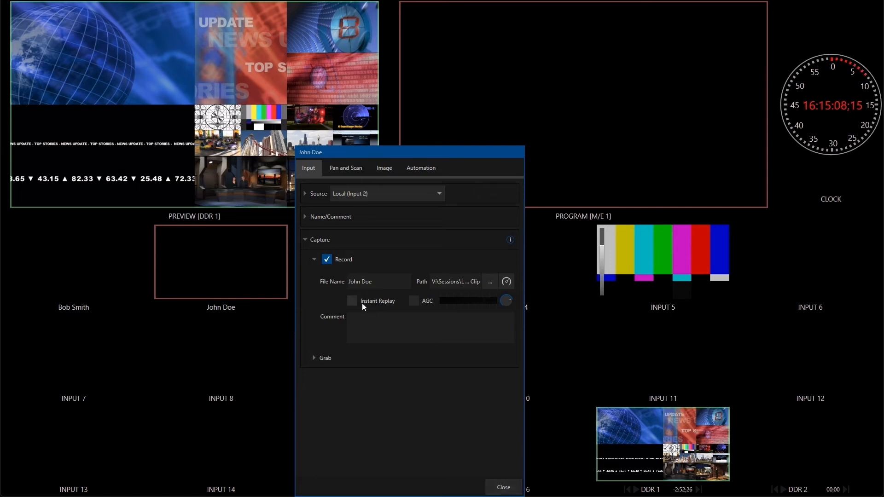
pyautogui.click(375, 282)
pyautogui.press('Escape')
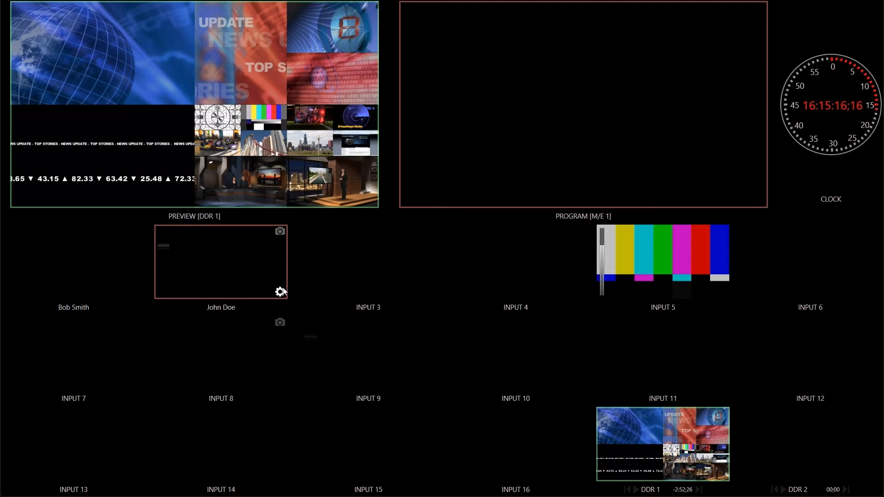
pyautogui.click(280, 292)
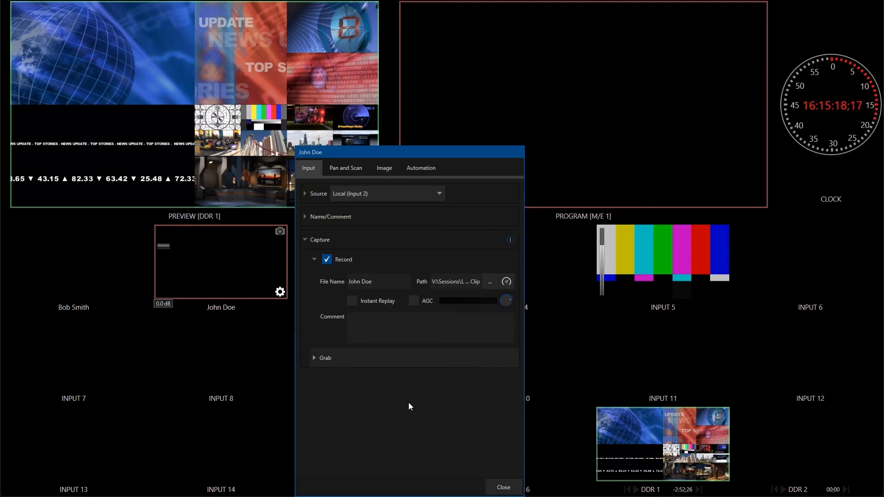
pyautogui.click(503, 487)
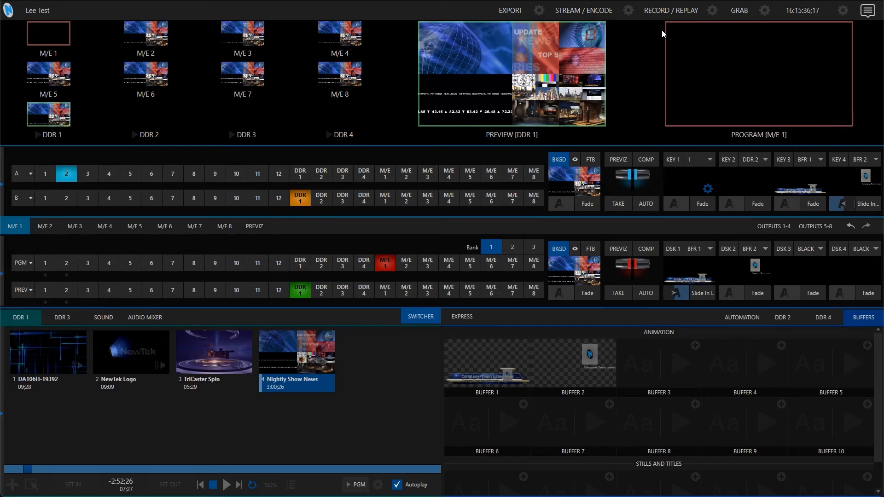
# Recheck the file name, path and enabled state of the MIX recordings before starting a capture.
pyautogui.click(712, 12)
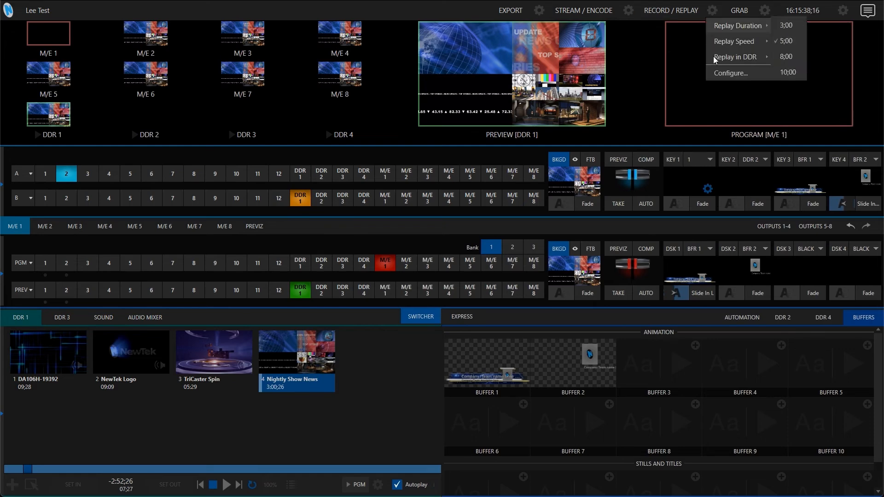
pyautogui.click(724, 71)
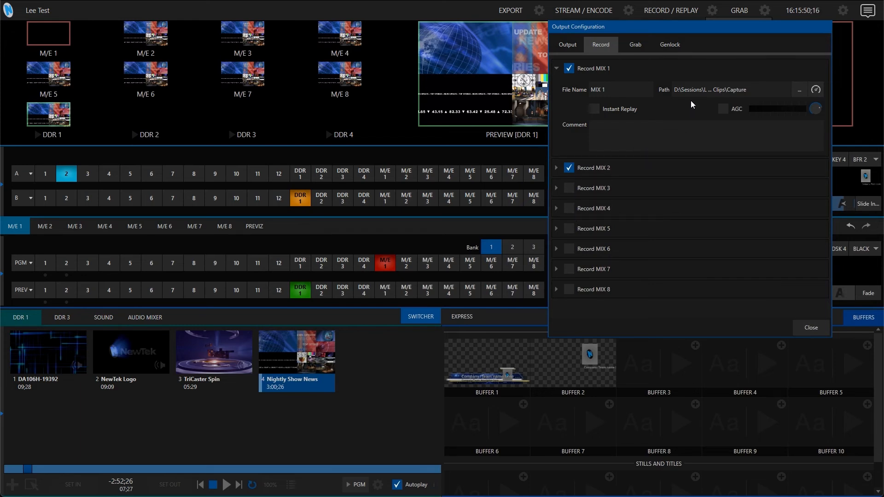
pyautogui.click(810, 329)
# Record and stream-encode a test of about 25 seconds while transitioning DDR 1 to program and playing the TriCaster Spin clip.
pyautogui.click(669, 13)
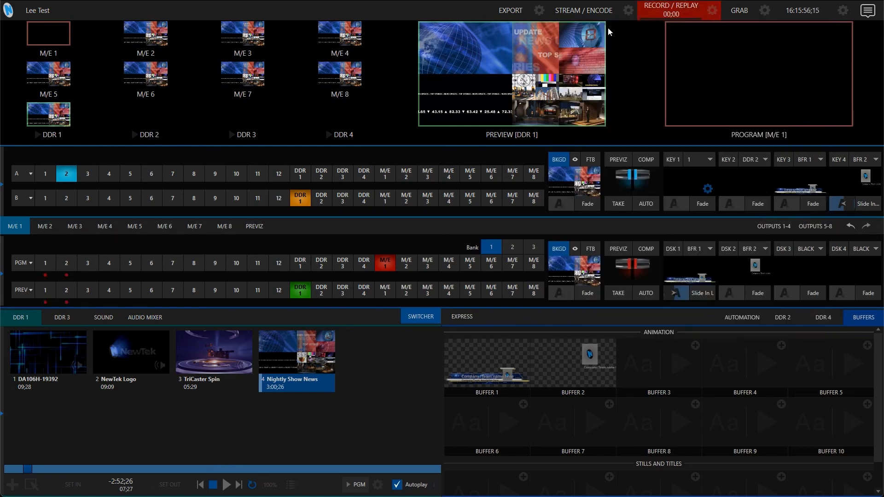
pyautogui.click(579, 13)
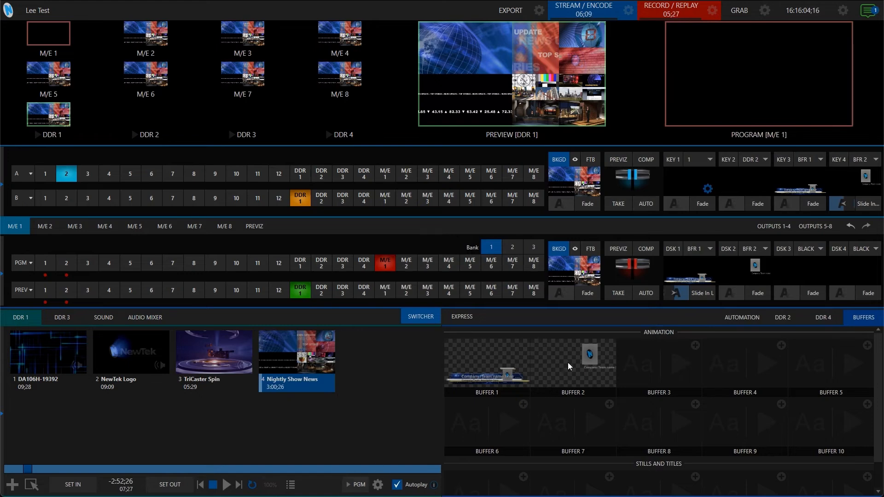
pyautogui.click(649, 294)
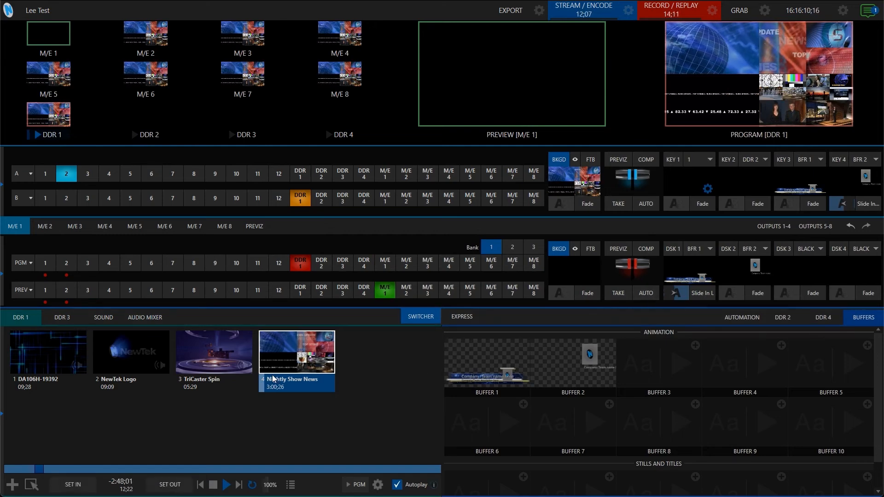
pyautogui.click(227, 364)
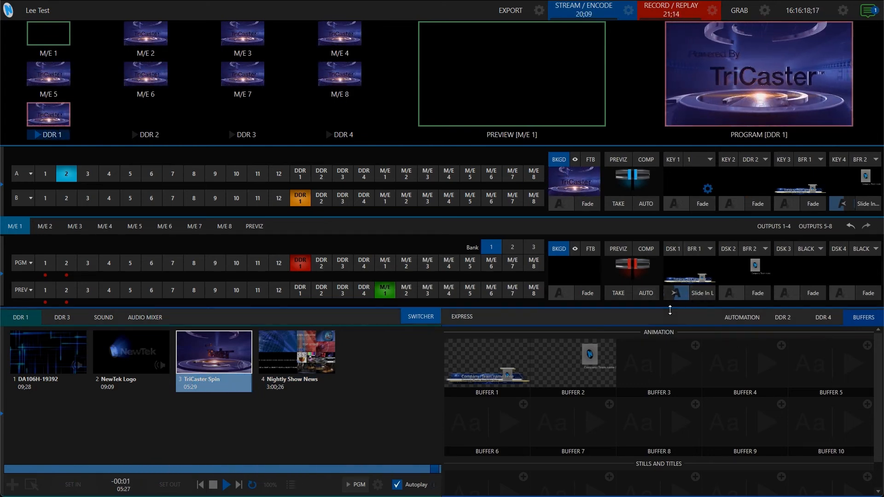
pyautogui.click(657, 14)
pyautogui.click(602, 15)
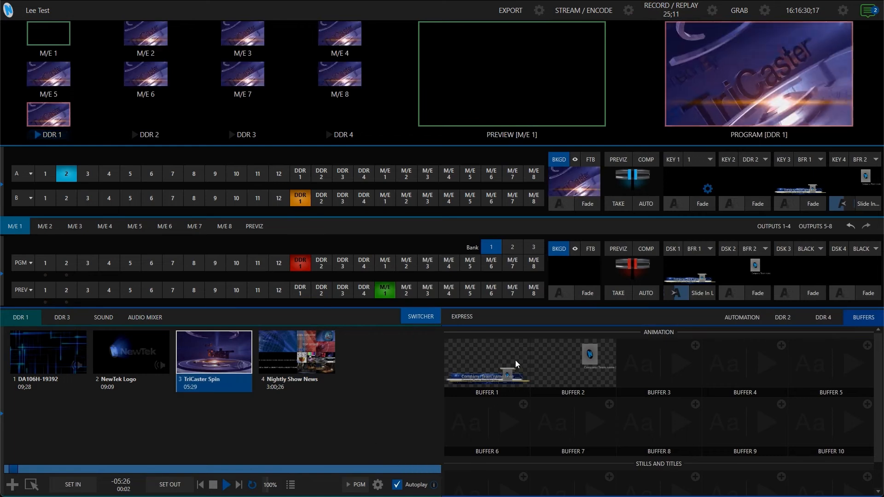
# Examine the input channels and their mute states in the Audio Mixer.
pyautogui.moveTo(601, 358)
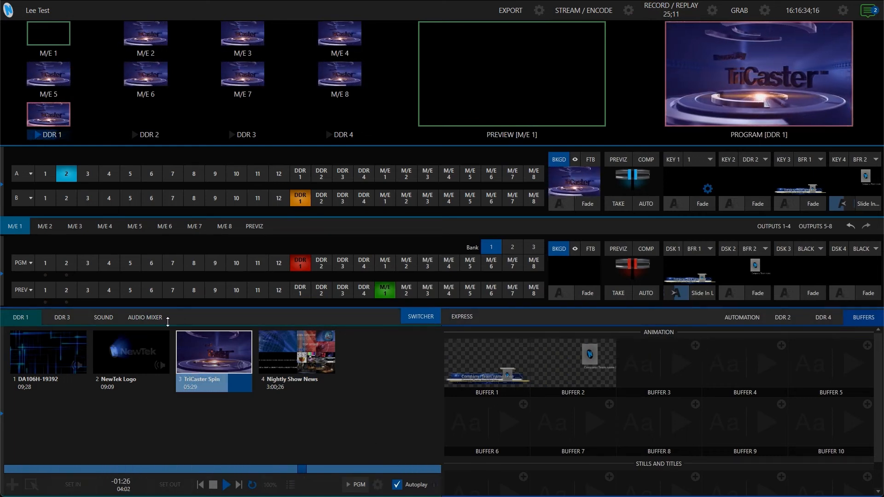
pyautogui.click(145, 317)
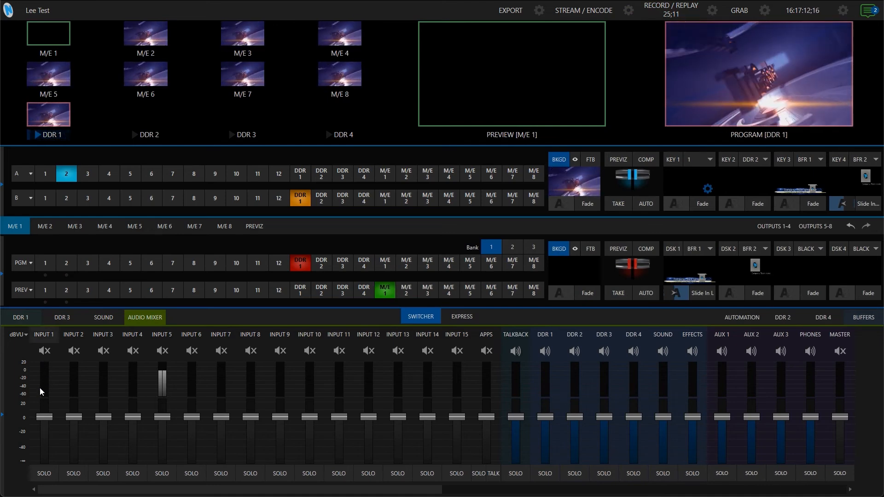
pyautogui.moveTo(45, 336)
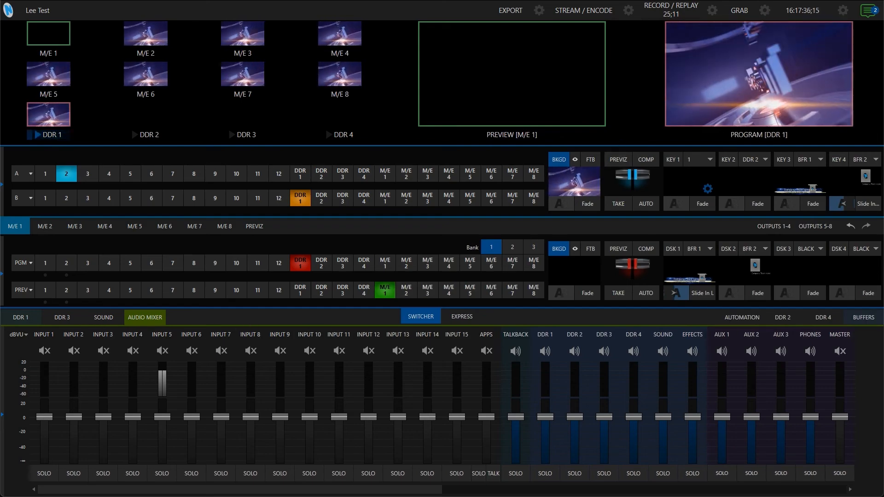
# Review the recording file name and path in the capture settings of input 1.
pyautogui.moveTo(823, 0)
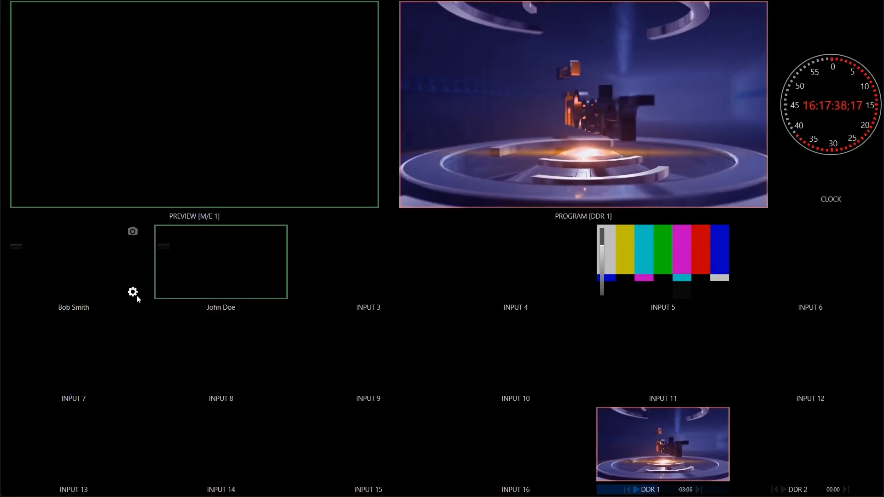
pyautogui.click(132, 292)
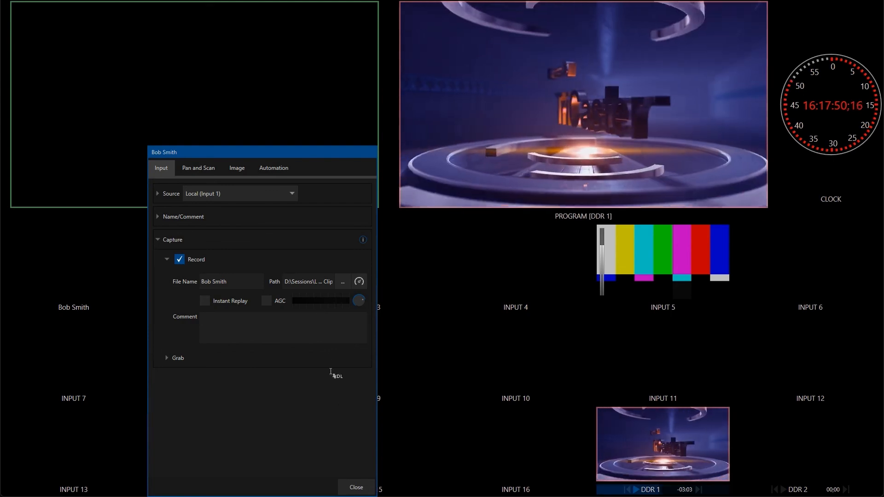
pyautogui.click(356, 486)
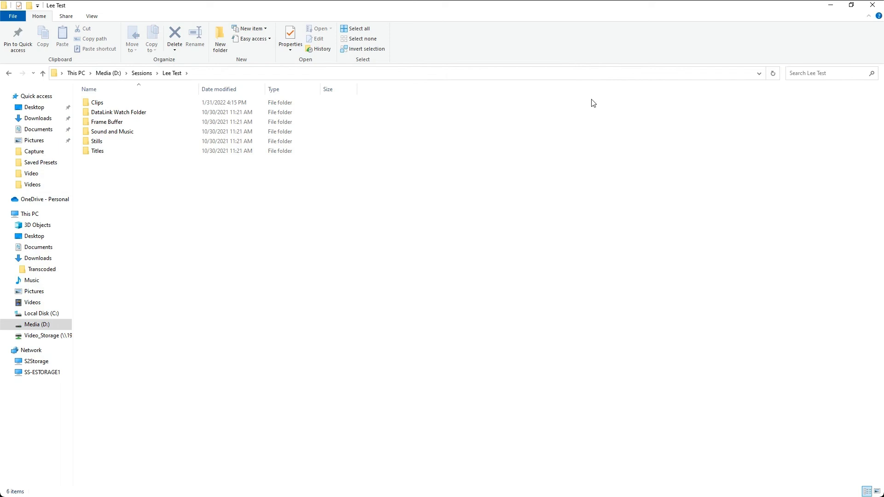
# Open the session's Clips\Capture folder on the D: drive to inspect the recorded files.
pyautogui.doubleClick(92, 104)
pyautogui.doubleClick(102, 105)
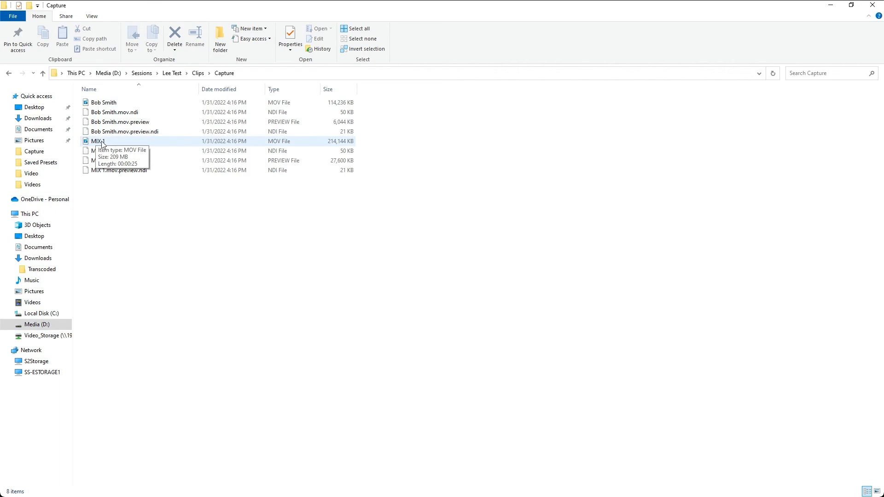
# Open the test session's Clips\Capture folder on the Video_Storage (V:) network drive to inspect the recorded files.
pyautogui.click(43, 335)
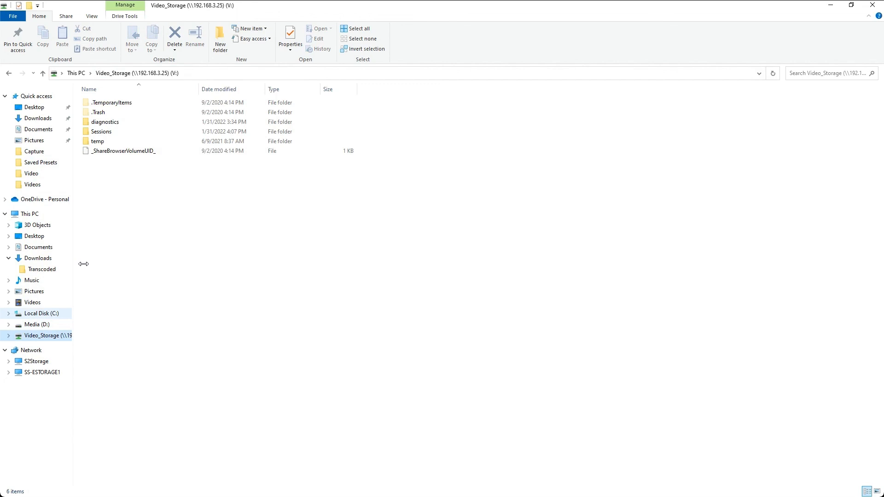
pyautogui.doubleClick(103, 132)
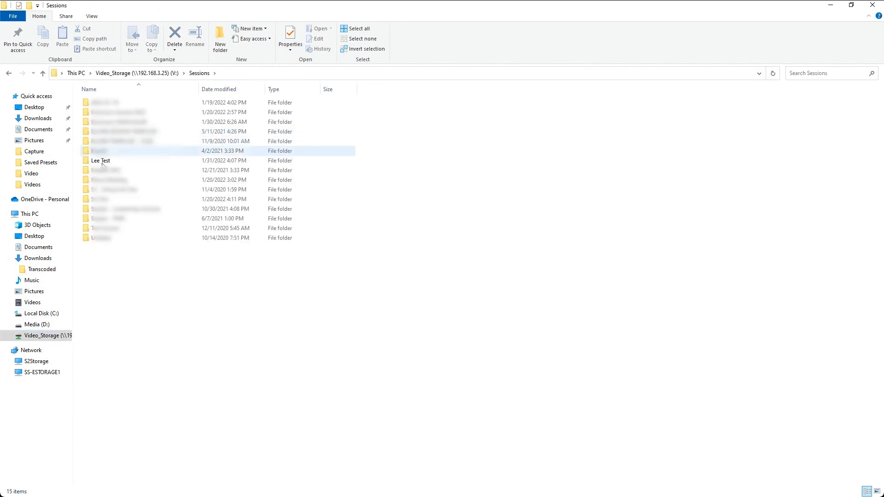
pyautogui.doubleClick(103, 162)
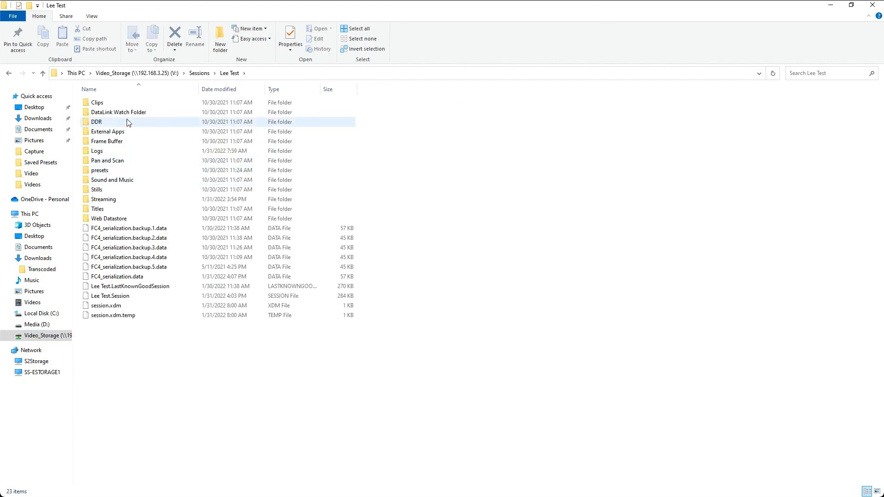
pyautogui.doubleClick(112, 103)
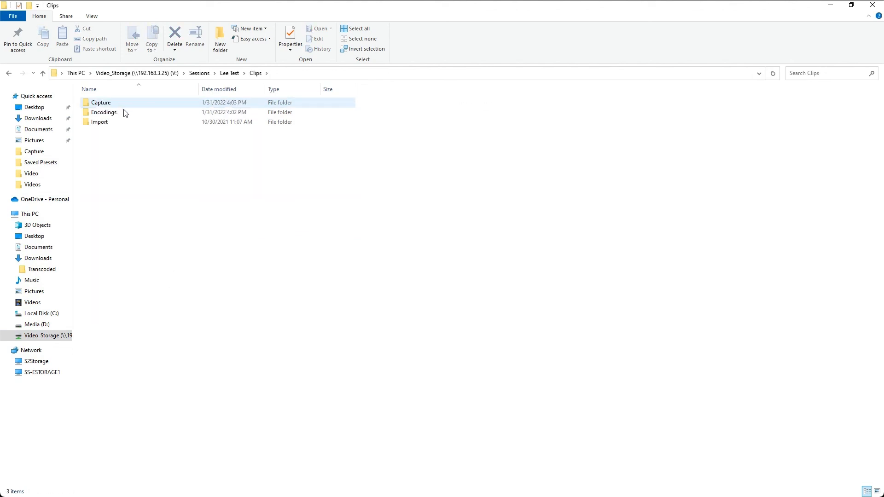
pyautogui.doubleClick(113, 102)
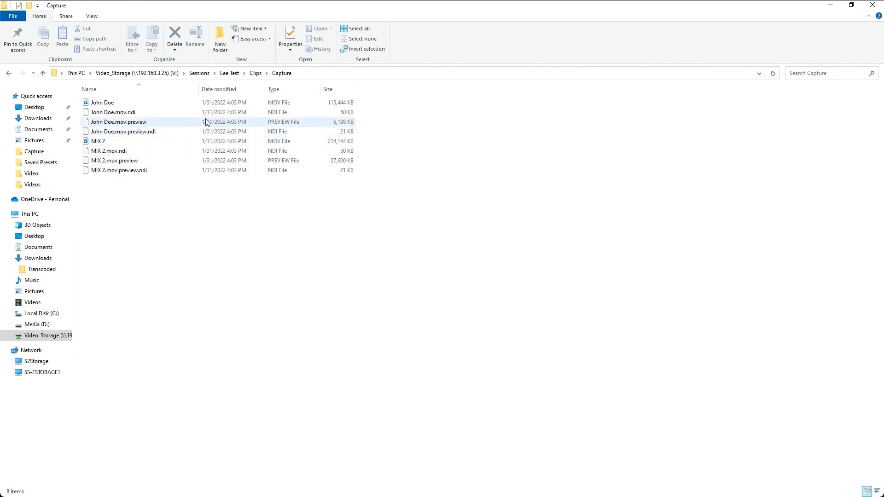
# Open the Encodings folder in the same session's Clips folder to inspect the stream-encoder recording.
pyautogui.click(256, 73)
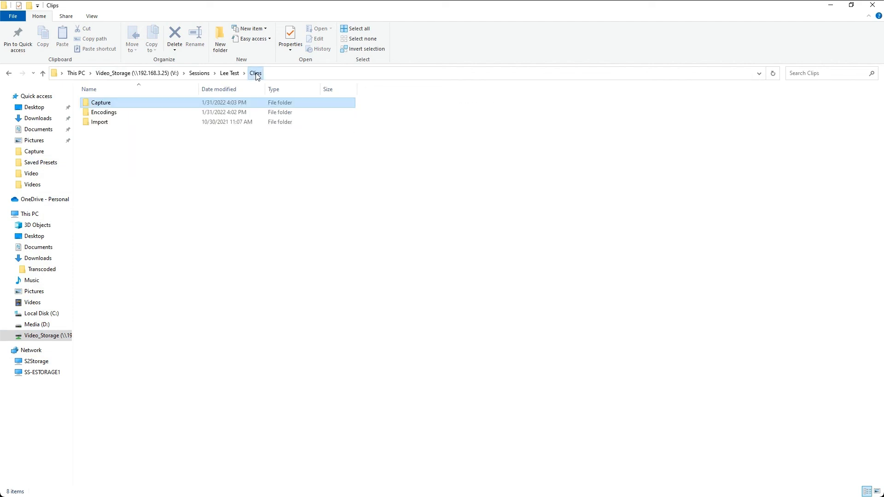
pyautogui.doubleClick(104, 114)
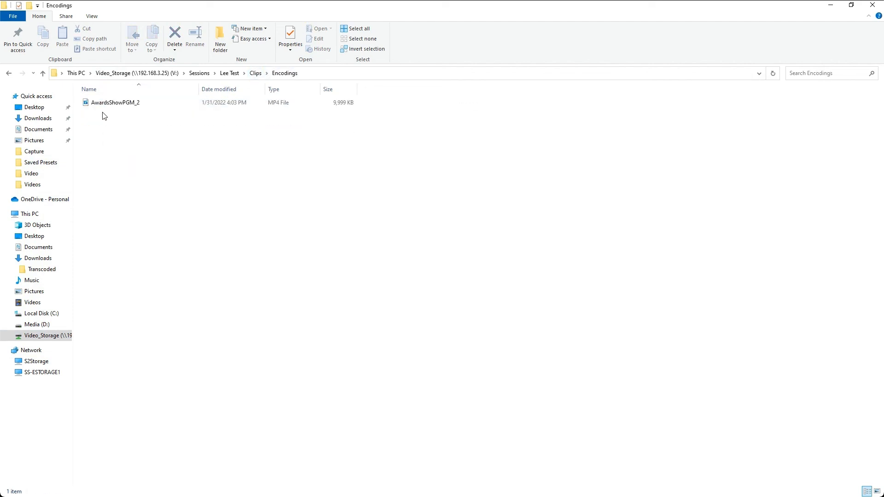
pyautogui.click(133, 105)
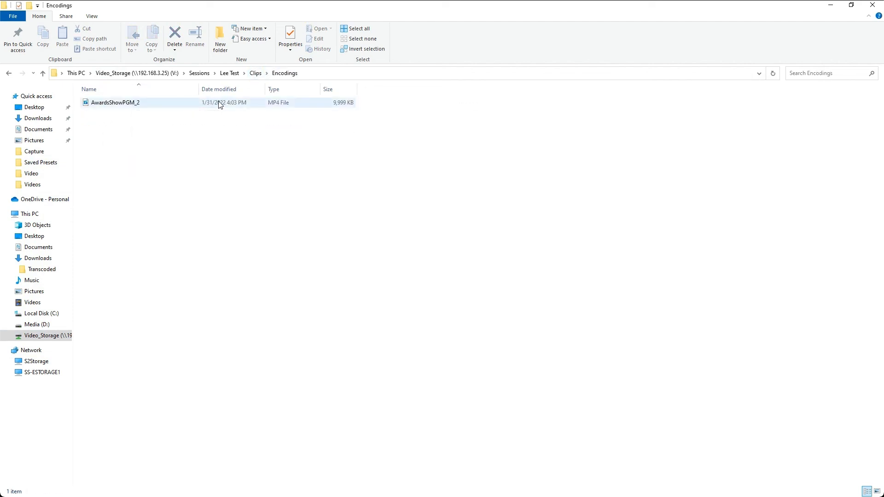